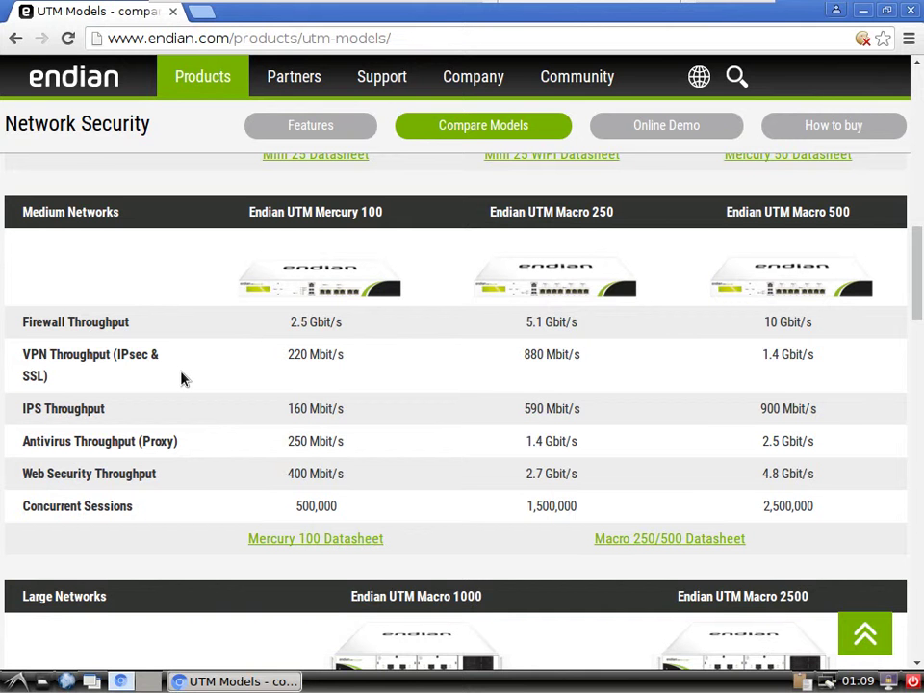
Examine the throughput and concurrent session figures of the Endian UTM models for small, medium and large networks
{"action": "scroll", "coordinate": [185, 381], "scroll_direction": "down", "scroll_amount": 3}
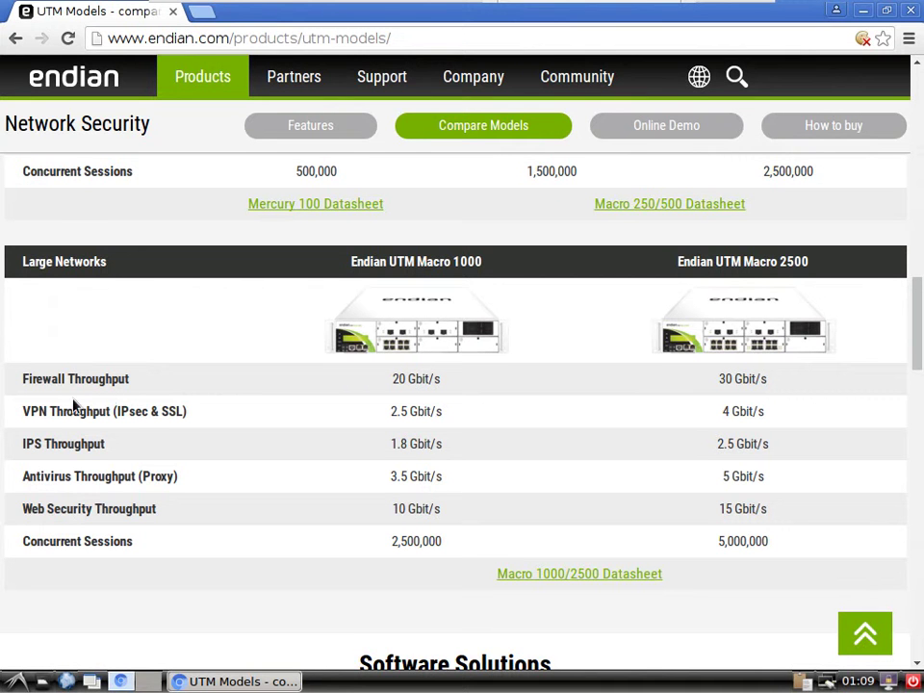
{"action": "scroll", "coordinate": [137, 426], "scroll_direction": "down", "scroll_amount": 1}
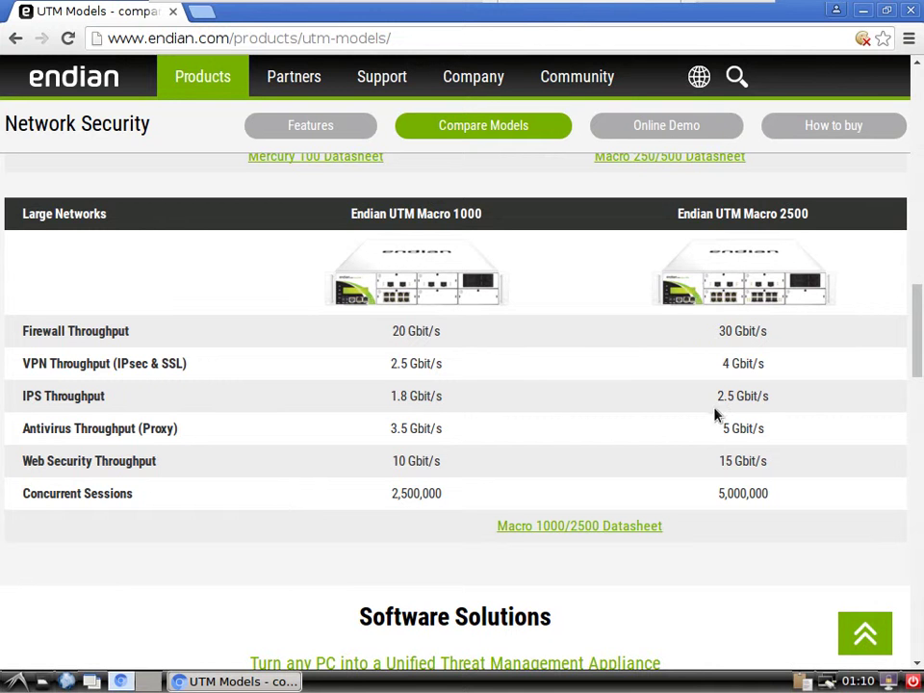
{"action": "scroll", "coordinate": [695, 446], "scroll_direction": "down", "scroll_amount": 2}
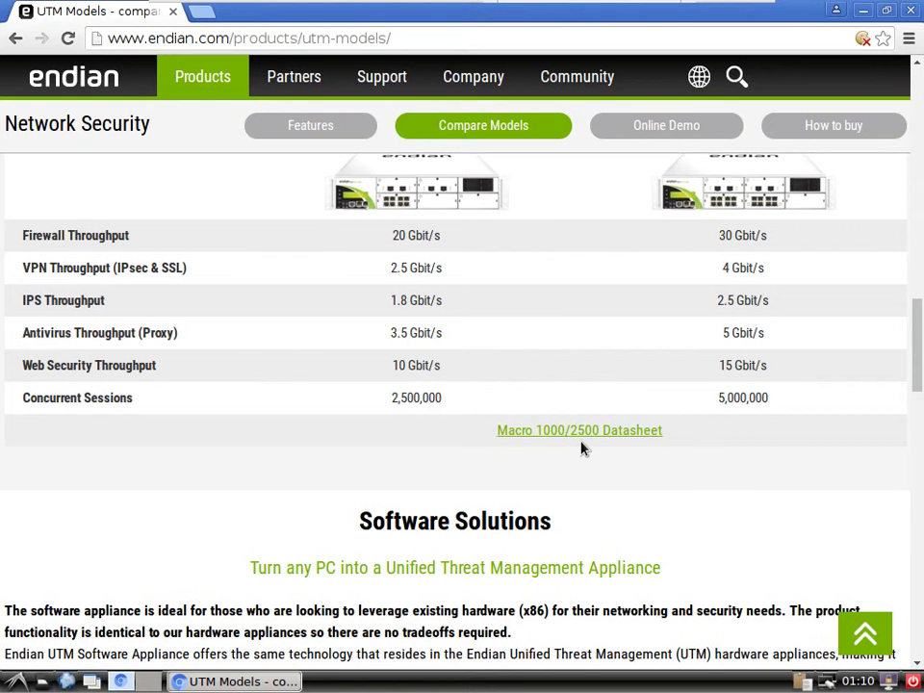
{"action": "scroll", "coordinate": [582, 448], "scroll_direction": "up", "scroll_amount": 15}
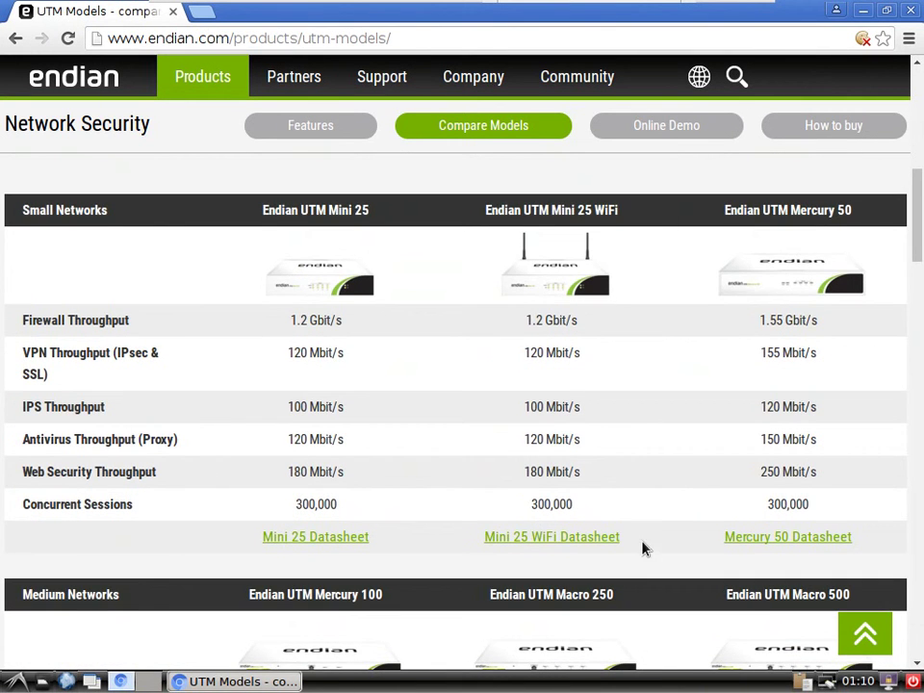
{"action": "scroll", "coordinate": [644, 549], "scroll_direction": "down", "scroll_amount": 10}
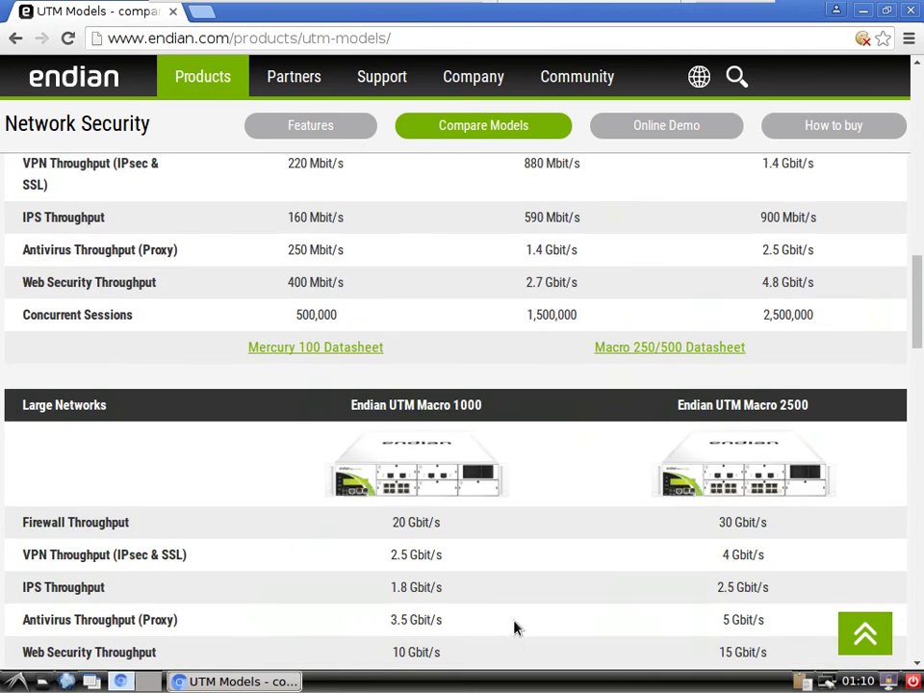
{"action": "scroll", "coordinate": [516, 616], "scroll_direction": "down", "scroll_amount": 3}
{"action": "scroll", "coordinate": [457, 538], "scroll_direction": "up", "scroll_amount": 4}
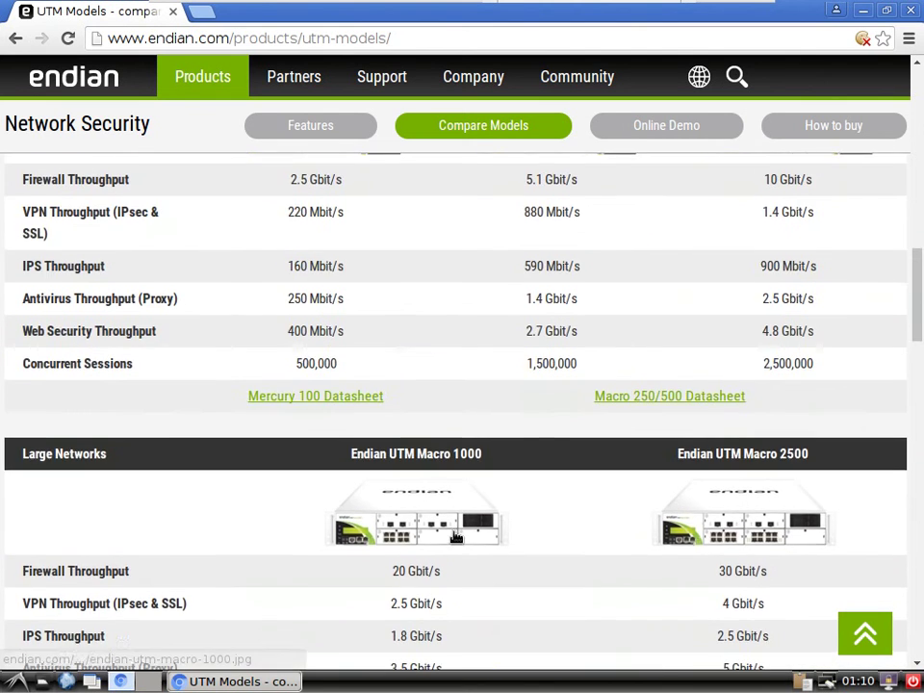
{"action": "scroll", "coordinate": [457, 538], "scroll_direction": "up", "scroll_amount": 10}
Close the model comparison page, leave the Debian virtual machine and bring up the running endian-FW virtual machine's console
{"action": "left_click", "coordinate": [911, 11]}
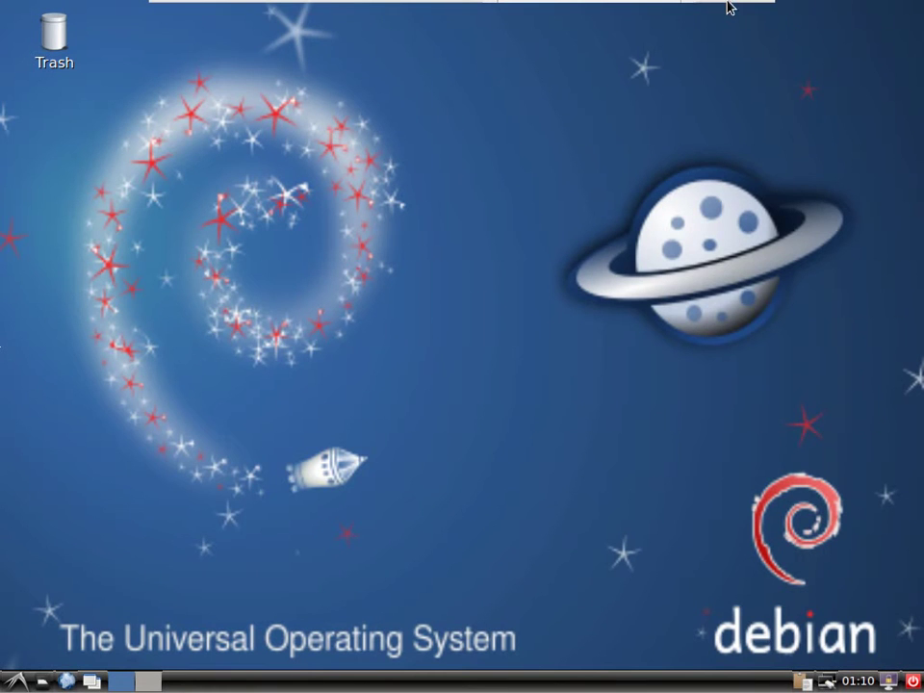
{"action": "left_click", "coordinate": [711, 13]}
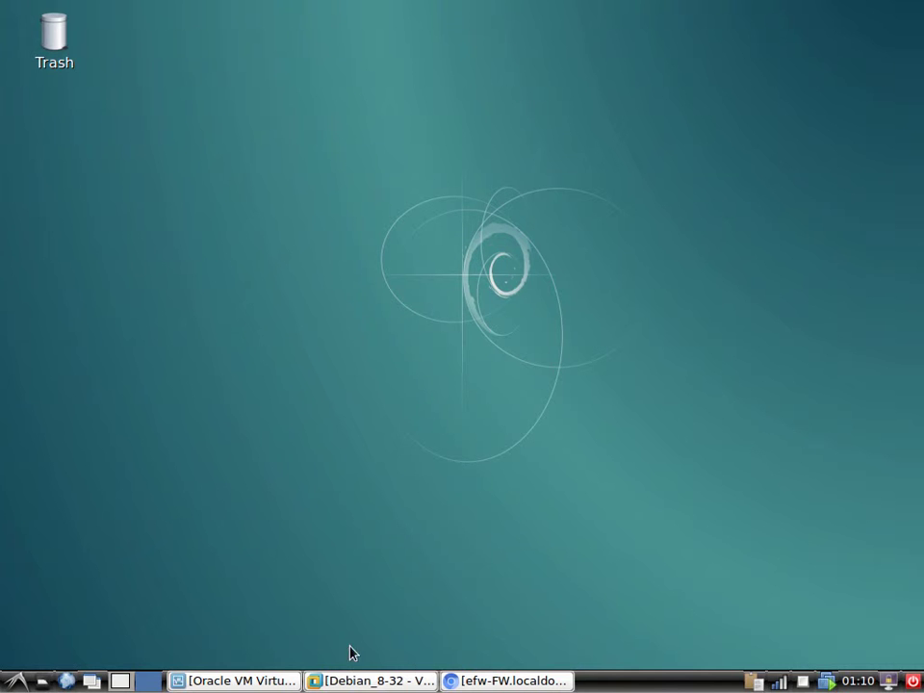
{"action": "left_click", "coordinate": [234, 684]}
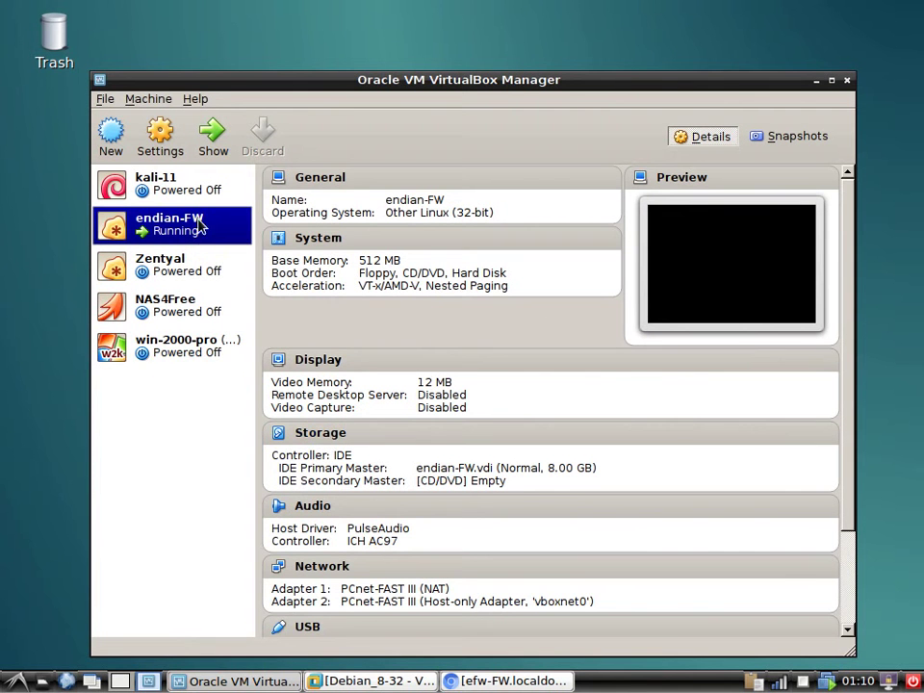
{"action": "left_click", "coordinate": [171, 682]}
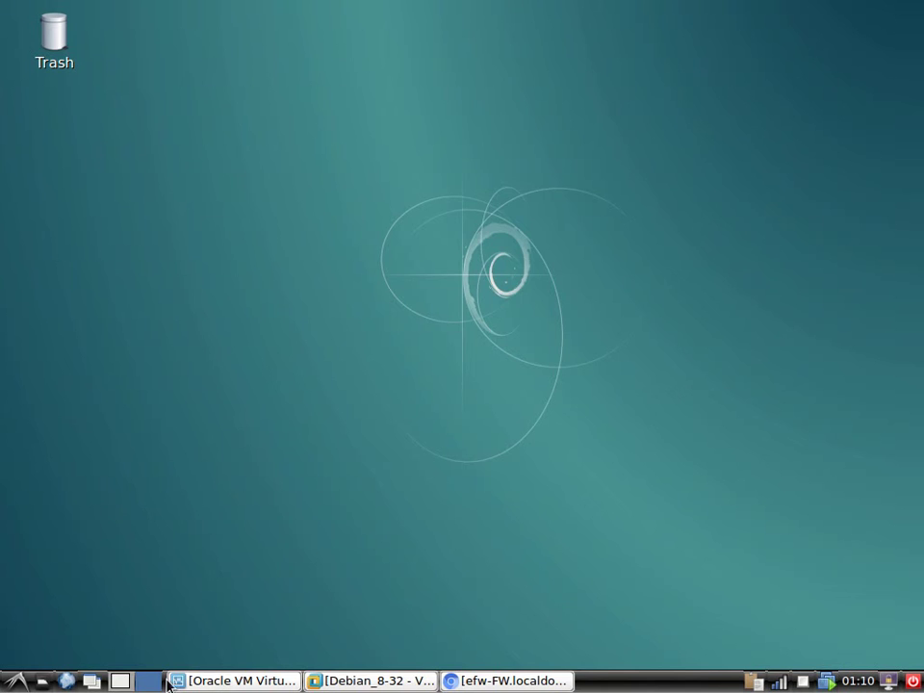
{"action": "left_click", "coordinate": [120, 681]}
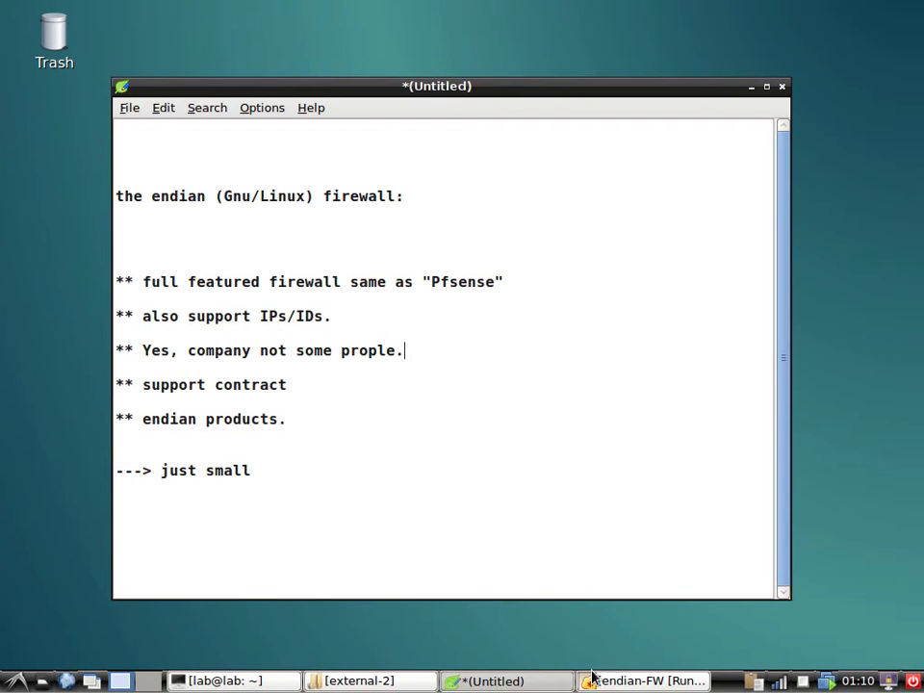
{"action": "left_click", "coordinate": [552, 681]}
{"action": "left_click", "coordinate": [598, 681]}
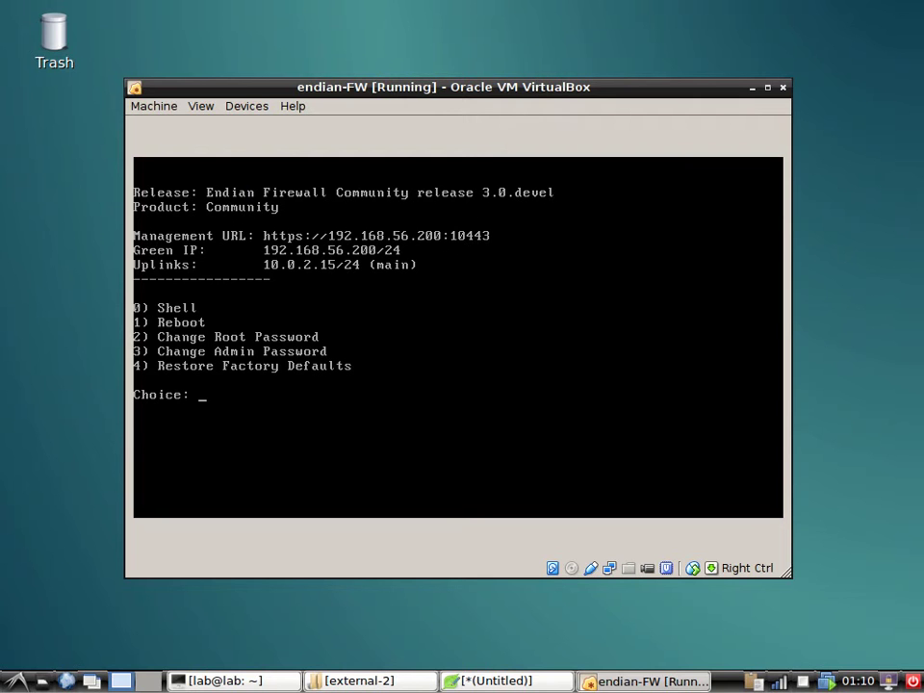
Open the firewall's shell from the console menu and log in with the login command and root's password
{"action": "type", "text": "0"}
{"action": "key", "text": "Return"}
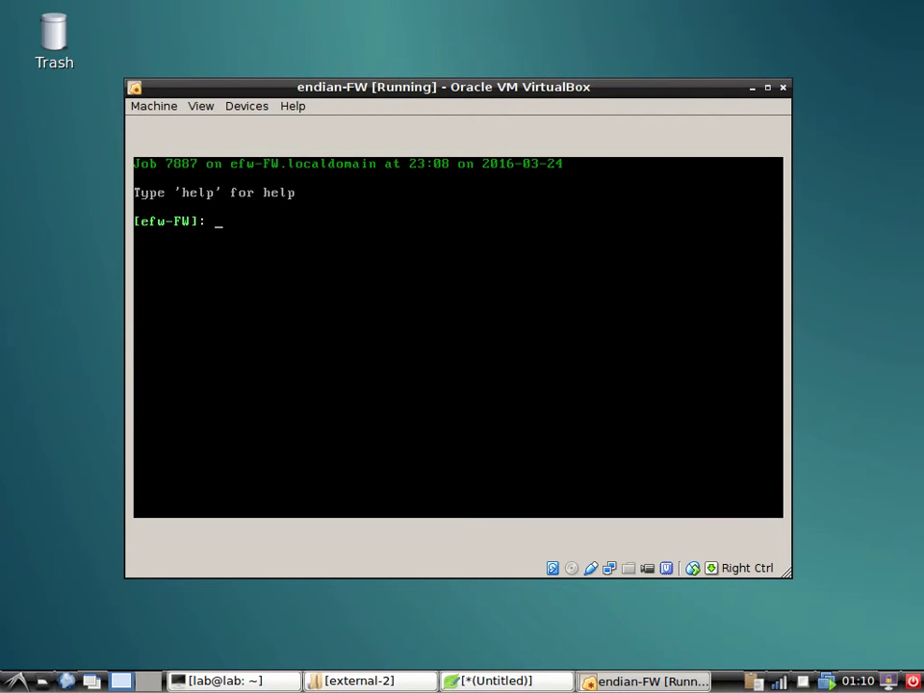
{"action": "type", "text": "lo"}
{"action": "type", "text": "gin"}
{"action": "key", "text": "BackSpace"}
{"action": "type", "text": "in"}
{"action": "key", "text": "Return"}
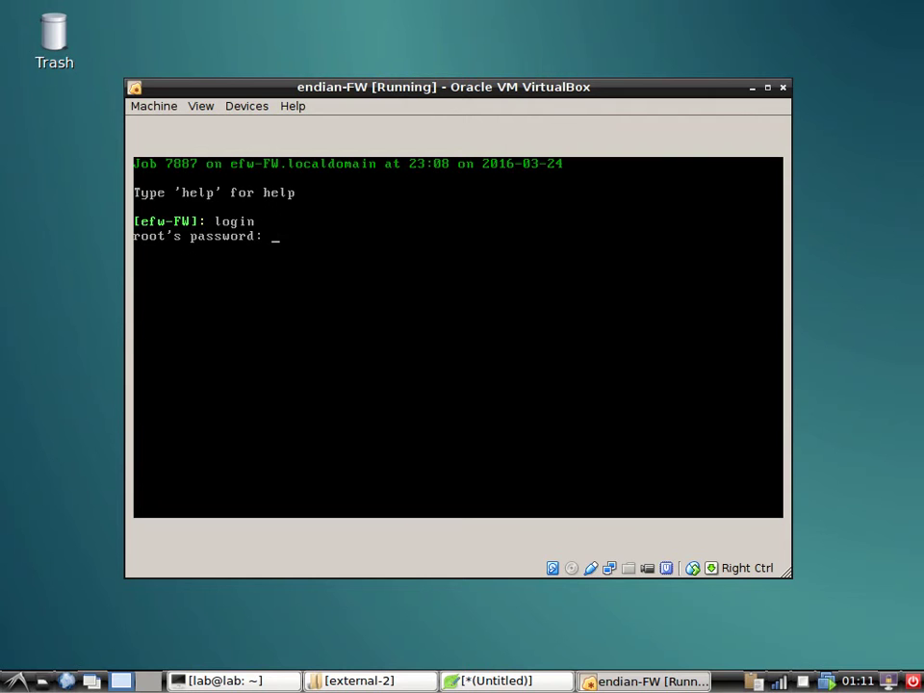
{"action": "key", "text": "Return"}
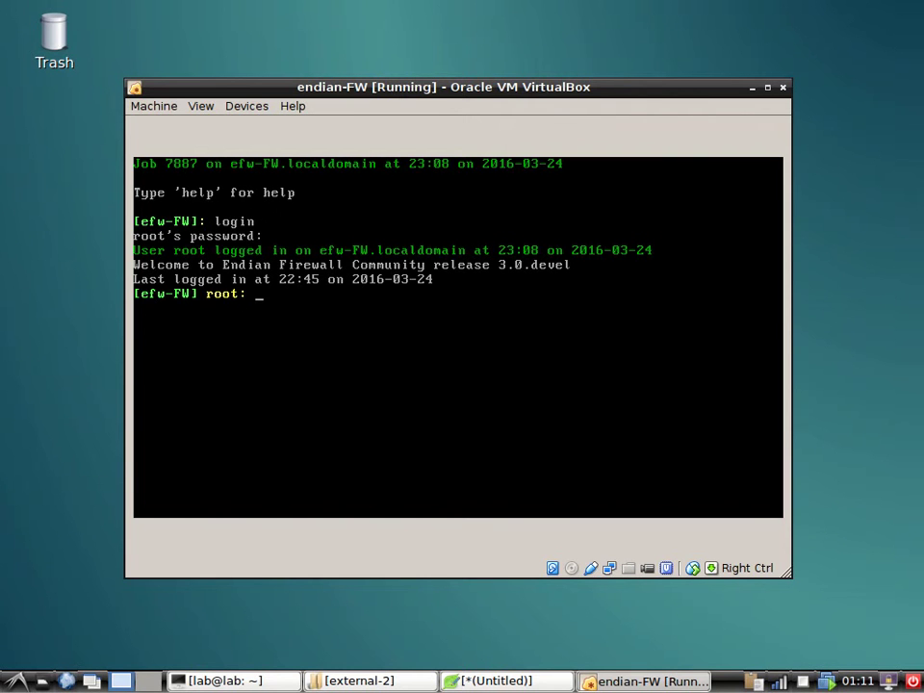
Run netwizard, accepting hostname efw-FW, domain localdomain and RED interface type DHCP
{"action": "type", "text": "netw"}
{"action": "key", "text": "Tab"}
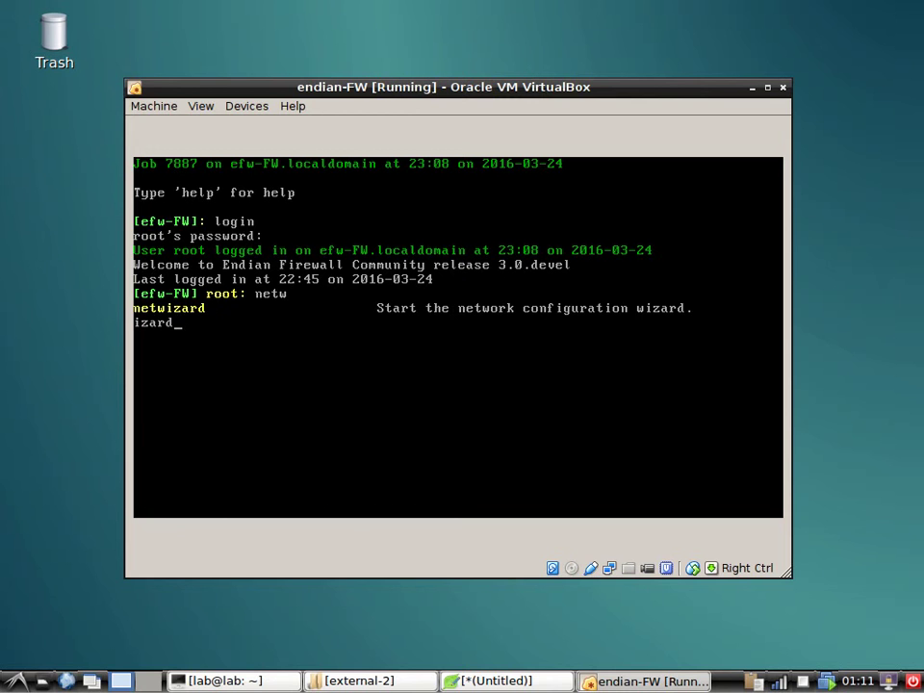
{"action": "key", "text": "Return"}
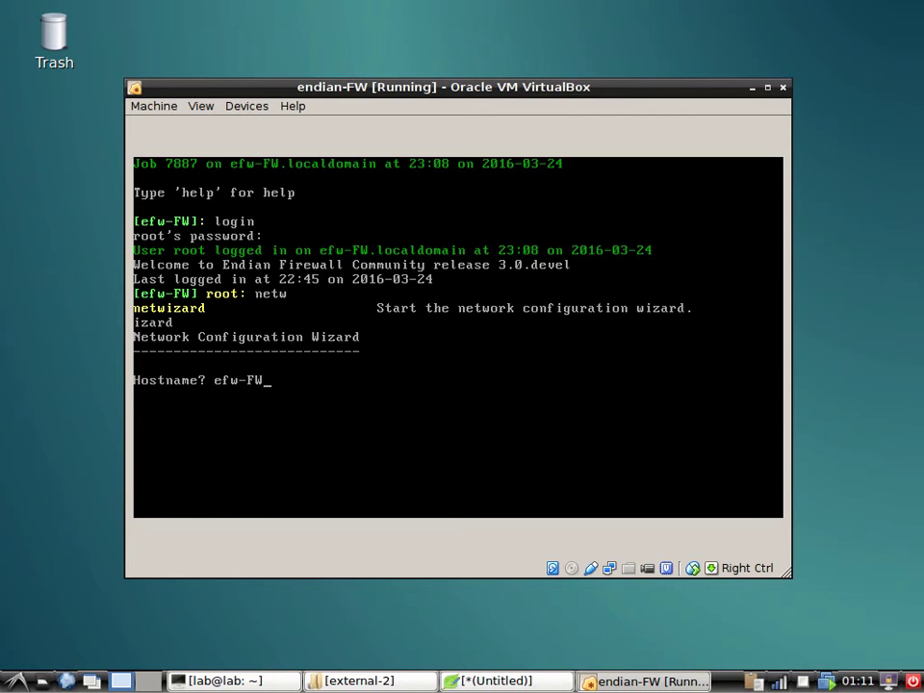
{"action": "key", "text": "Return"}
{"action": "key", "text": "Return"}
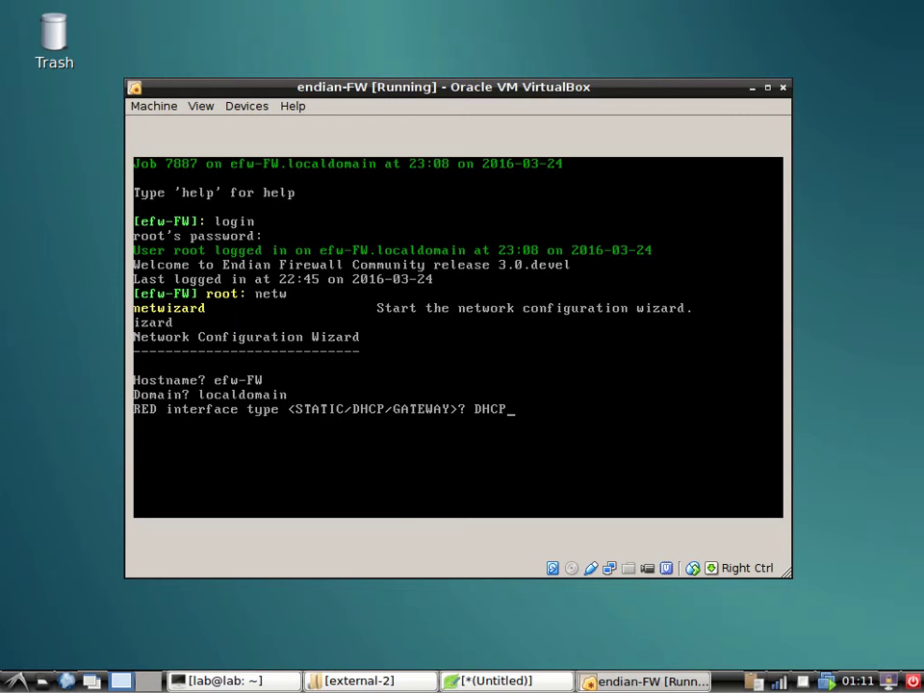
{"action": "key", "text": "Return"}
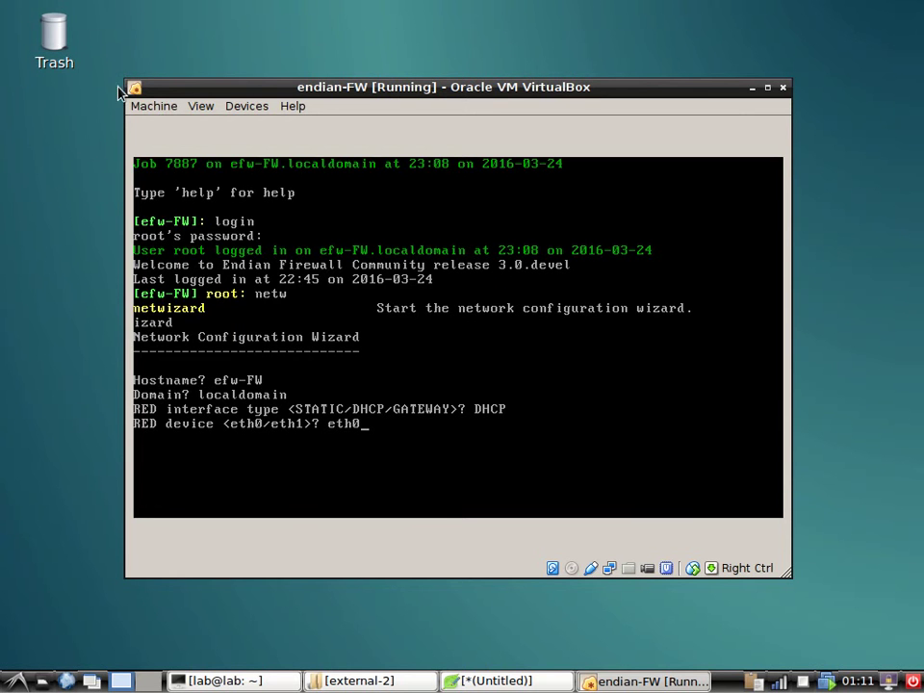
Check what Adapter 1 and Adapter 2 are attached to in the endian-FW network settings, leaving them without changes
{"action": "left_click", "coordinate": [151, 106]}
{"action": "left_click", "coordinate": [197, 127]}
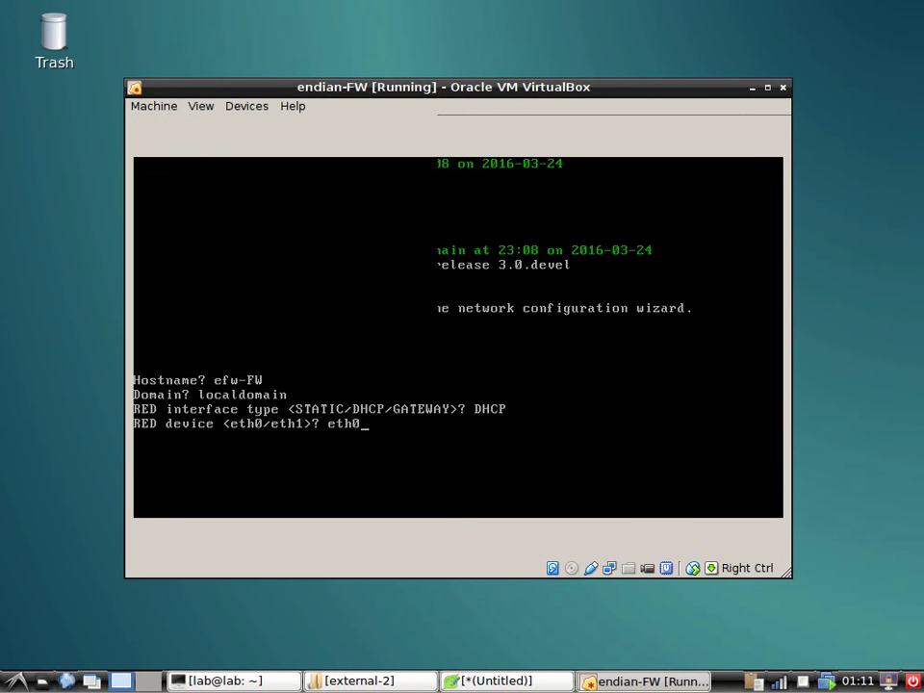
{"action": "left_click", "coordinate": [227, 262]}
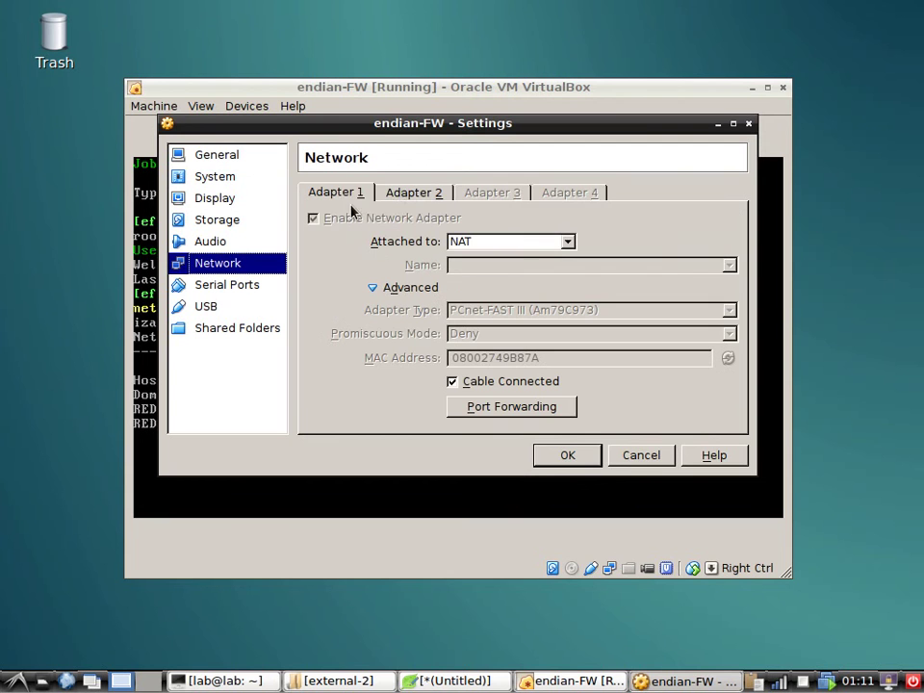
{"action": "left_click", "coordinate": [415, 194]}
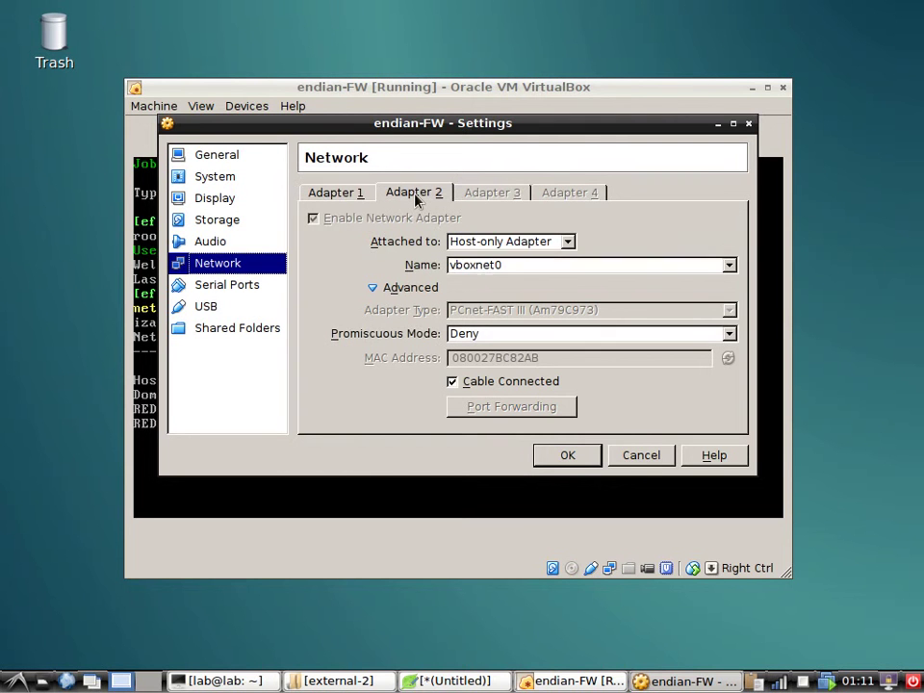
{"action": "left_click", "coordinate": [348, 200]}
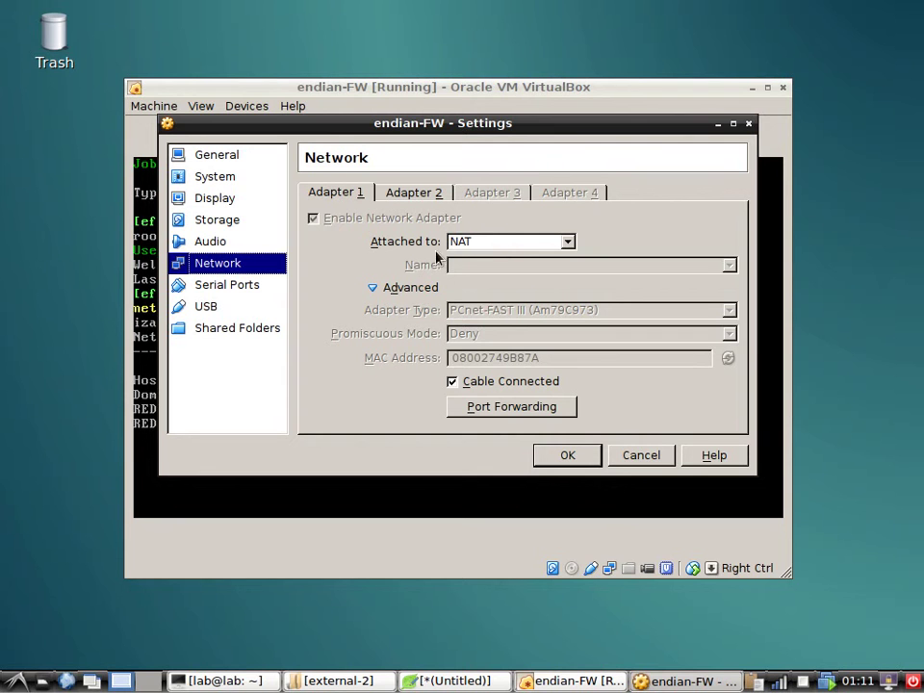
{"action": "left_click", "coordinate": [413, 197]}
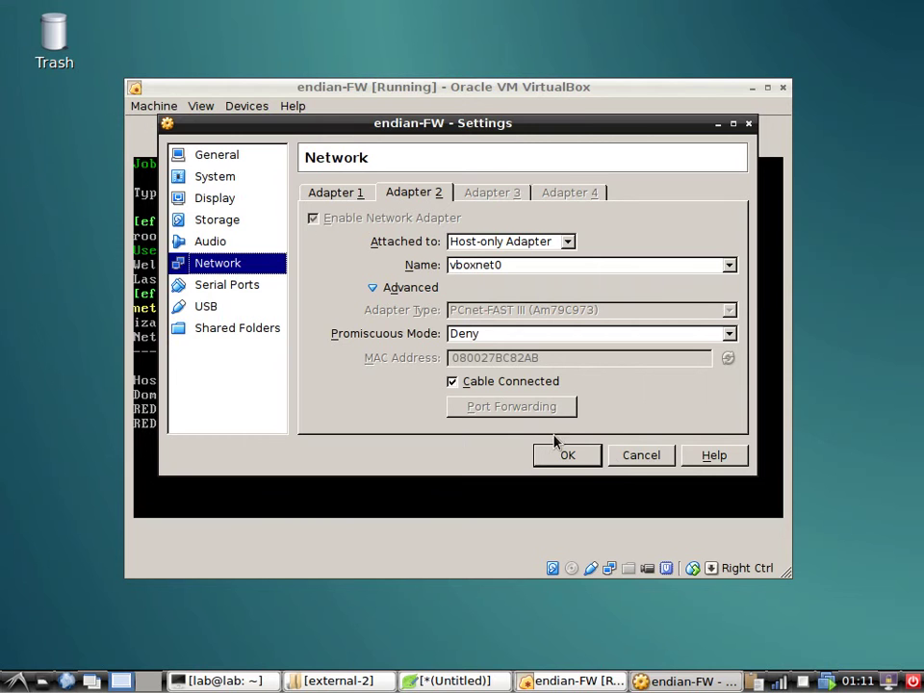
{"action": "left_click", "coordinate": [641, 456]}
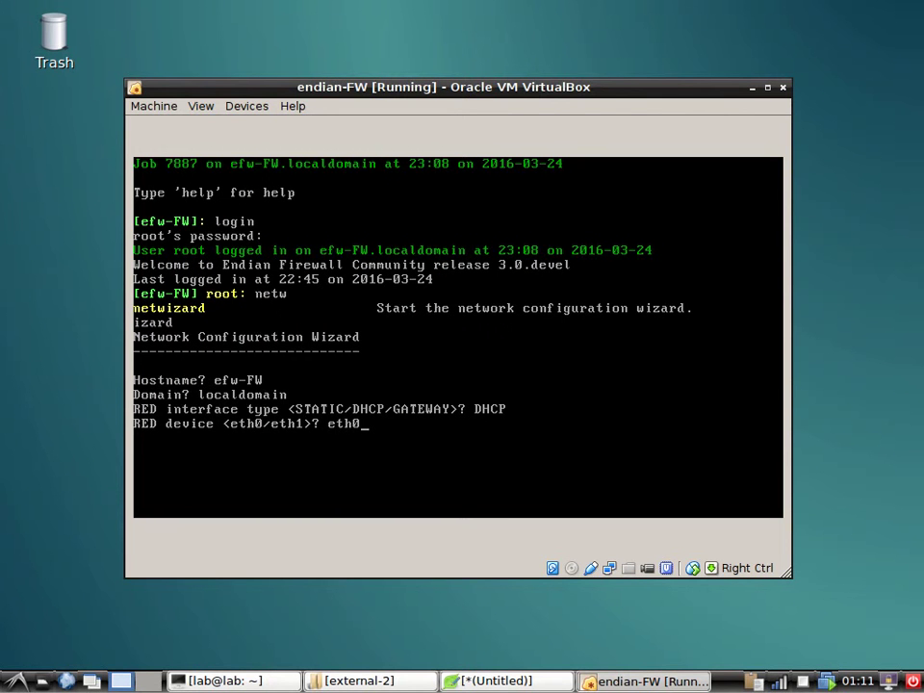
Accept eth0 as the RED device, eth1 as the Green device and 192.168.56.200/24 as the Green IP
{"action": "key", "text": "Return"}
{"action": "type", "text": "eth1>? eth1"}
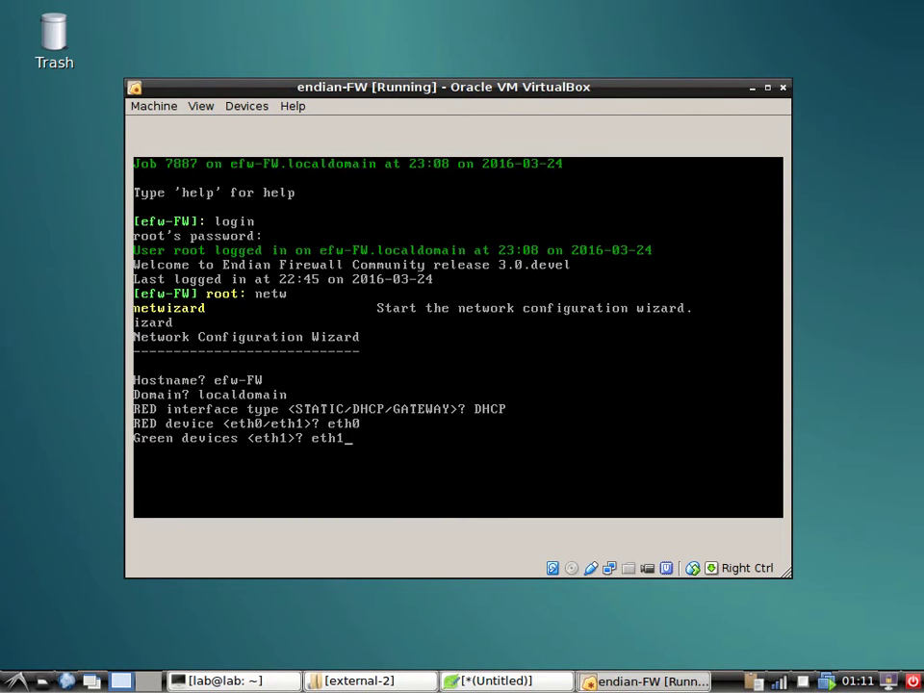
{"action": "key", "text": "Return"}
{"action": "type", "text": "192.168.56.200/24"}
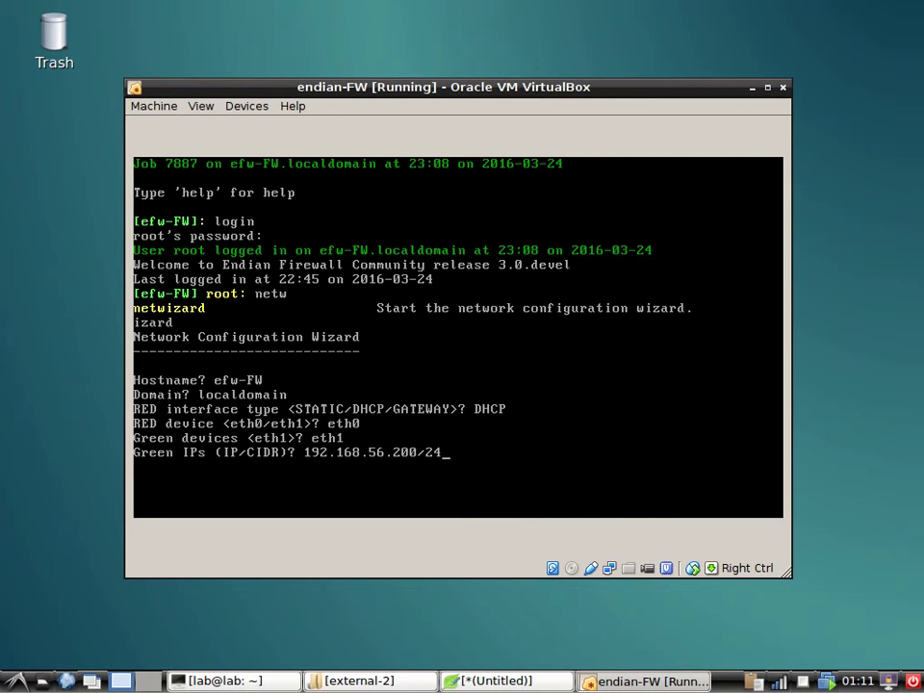
{"action": "key", "text": "Return"}
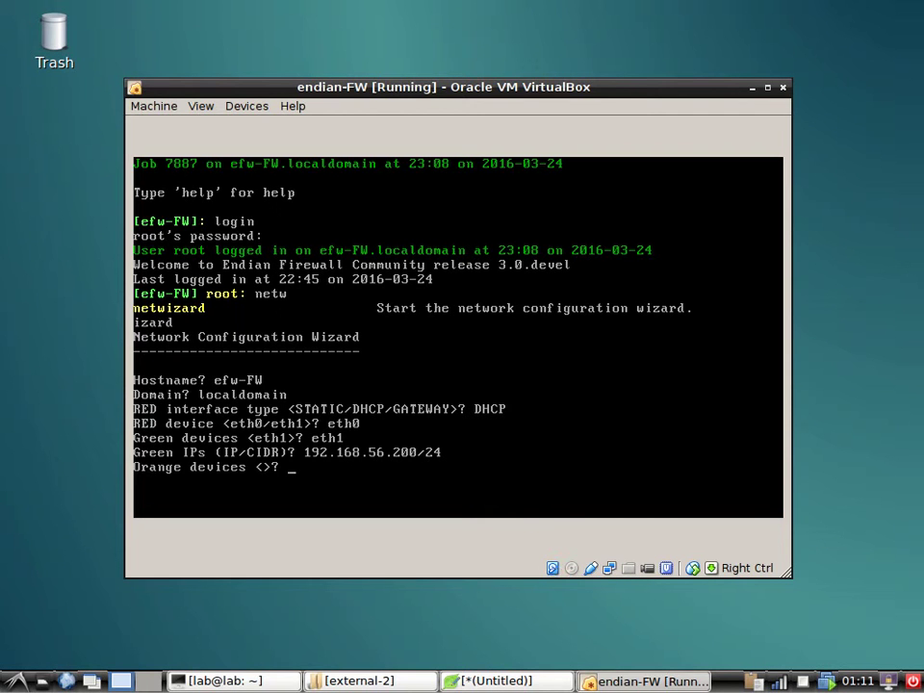
Leave the Orange and Blue devices empty, set SSH access to on and any-interface access to ports 22, 80 and 10443 to off
{"action": "key", "text": "Return"}
{"action": "key", "text": "Return"}
{"action": "type", "text": "on"}
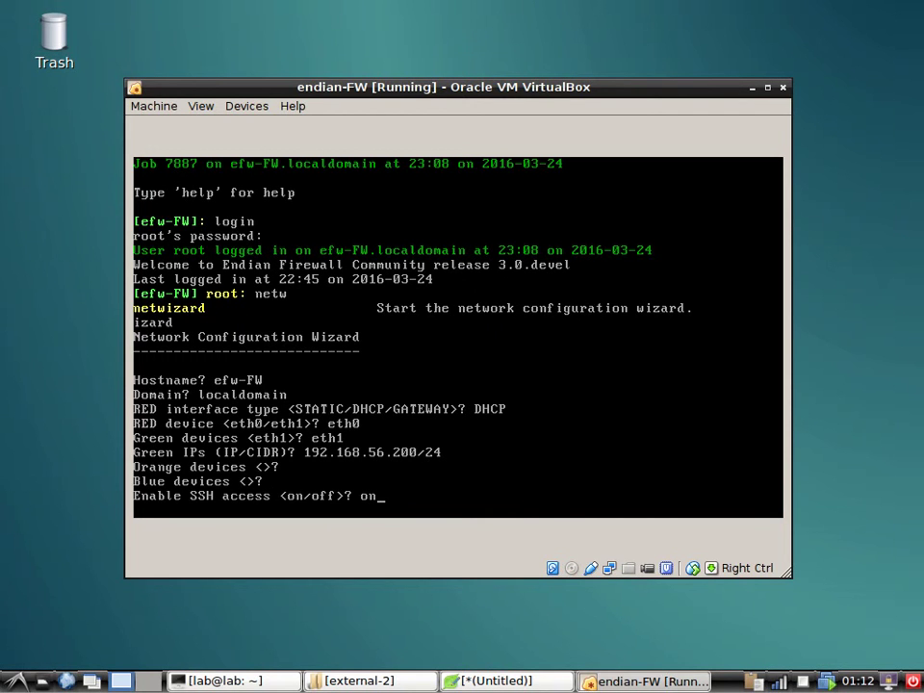
{"action": "key", "text": "Return"}
{"action": "type", "text": "off>? off"}
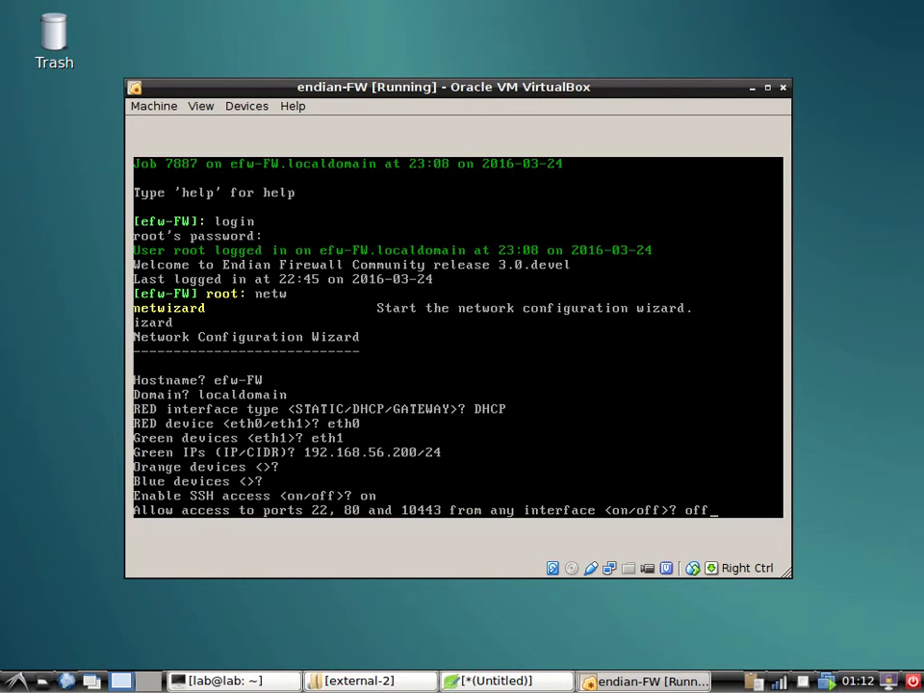
{"action": "key", "text": "Return"}
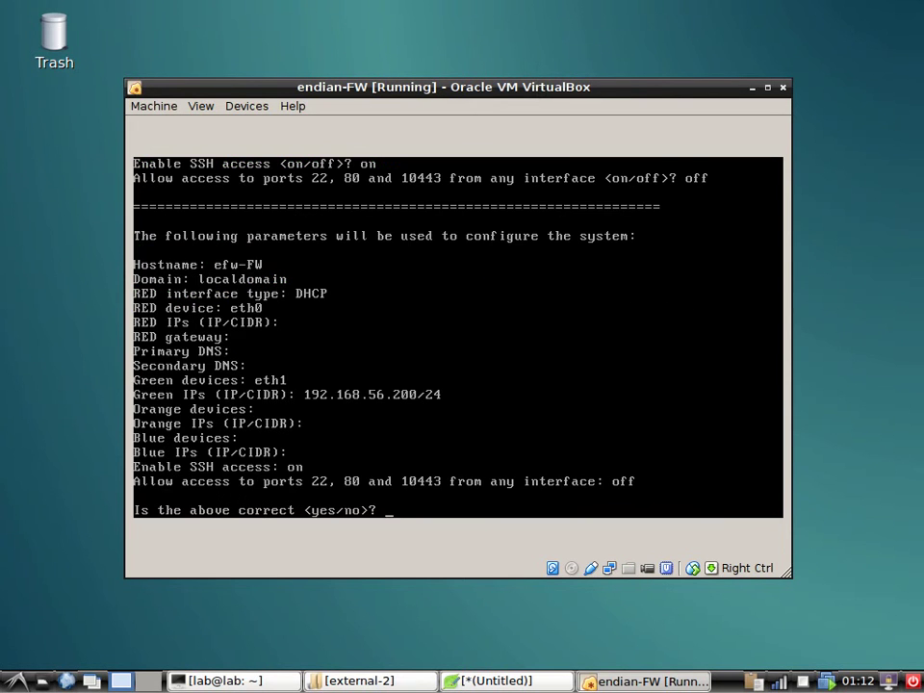
Confirm the listed network parameters with yes and write the configuration
{"action": "type", "text": "yes"}
{"action": "key", "text": "Return"}
{"action": "type", "text": "yes"}
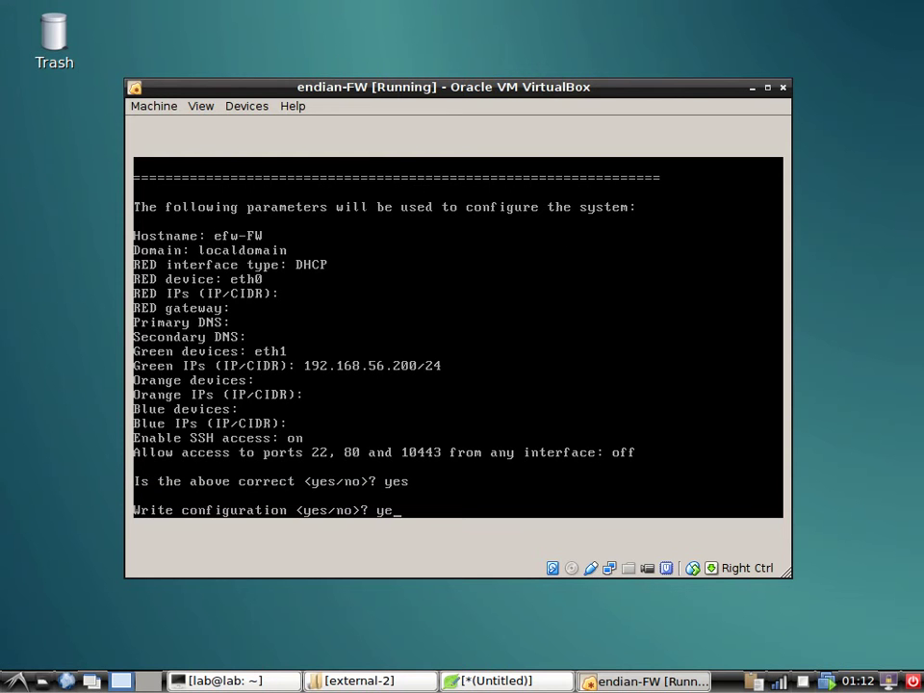
{"action": "key", "text": "Return"}
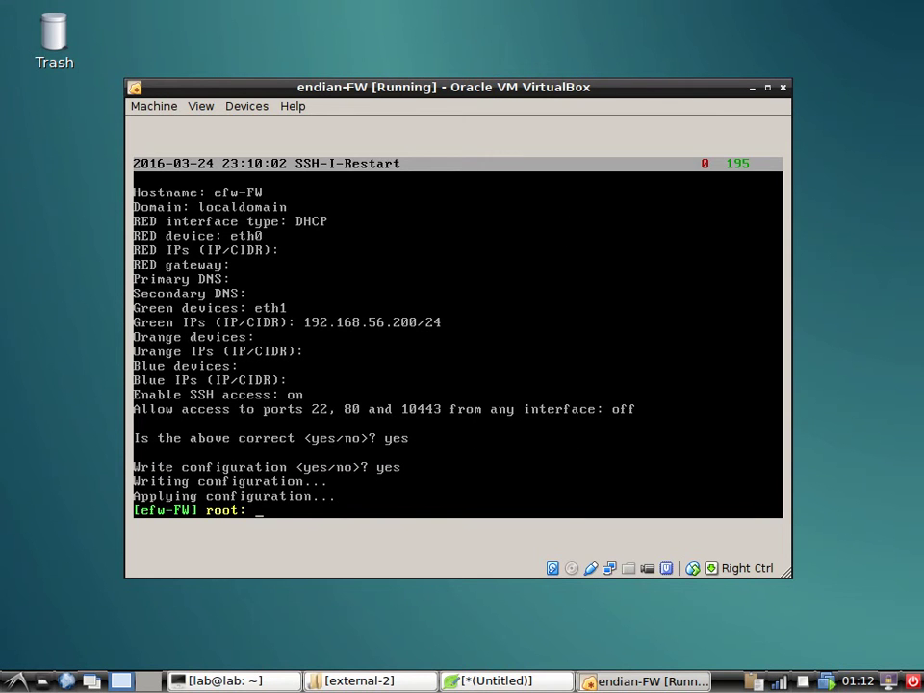
Exit the firewall shell back to the console menu and open the Iceweasel web browser on the host
{"action": "type", "text": "exit"}
{"action": "key", "text": "Return"}
{"action": "key", "text": "Return"}
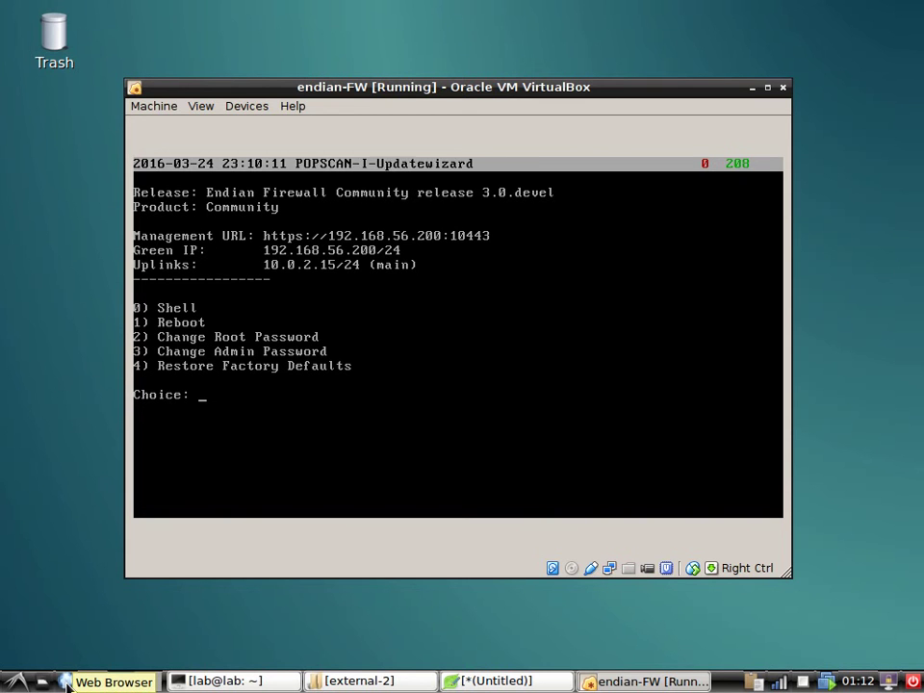
{"action": "left_click", "coordinate": [67, 682]}
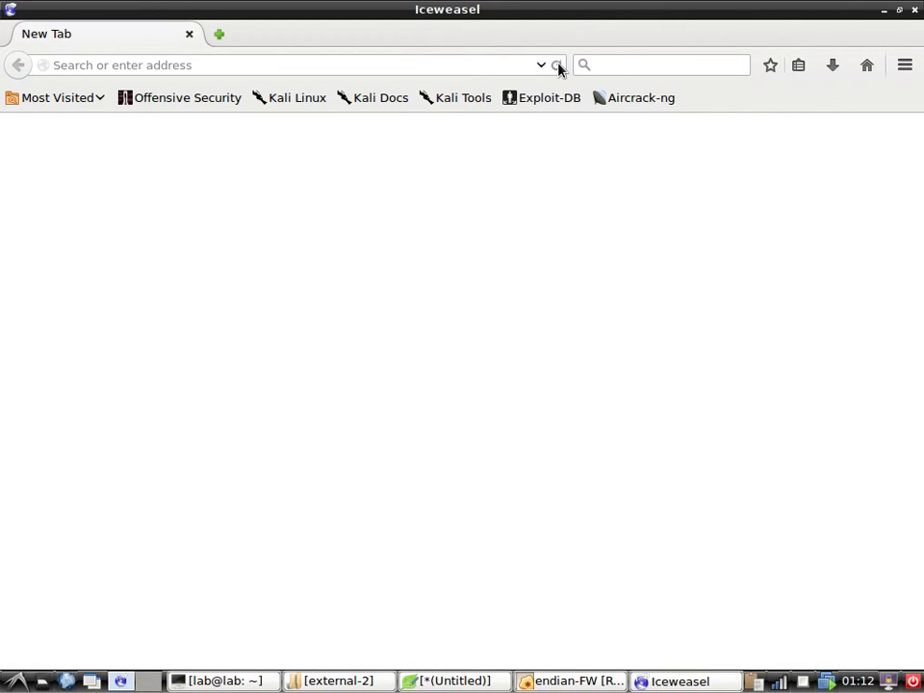
{"action": "right_click", "coordinate": [426, 62]}
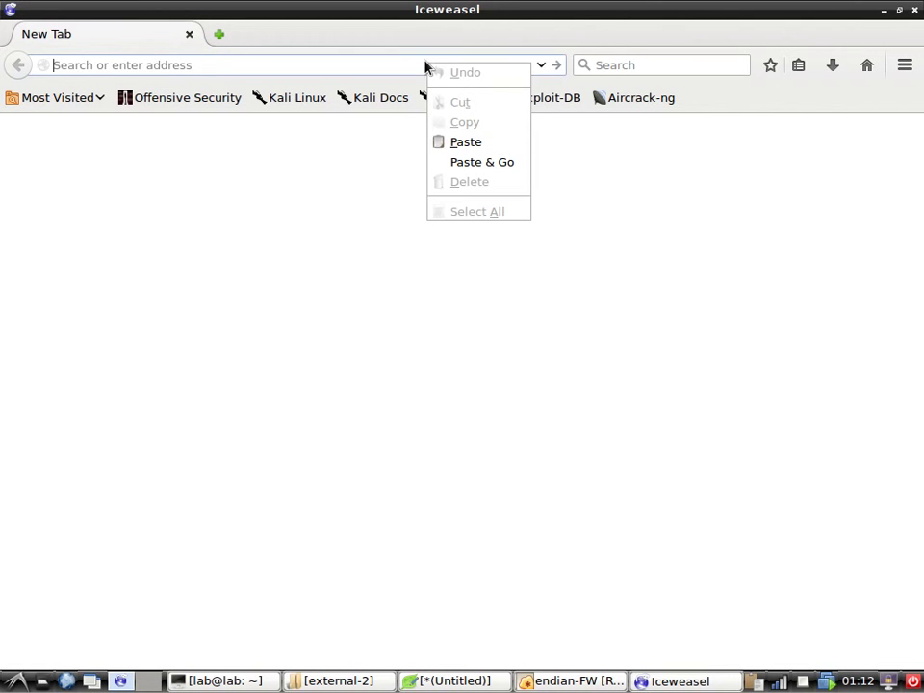
{"action": "left_click", "coordinate": [493, 166]}
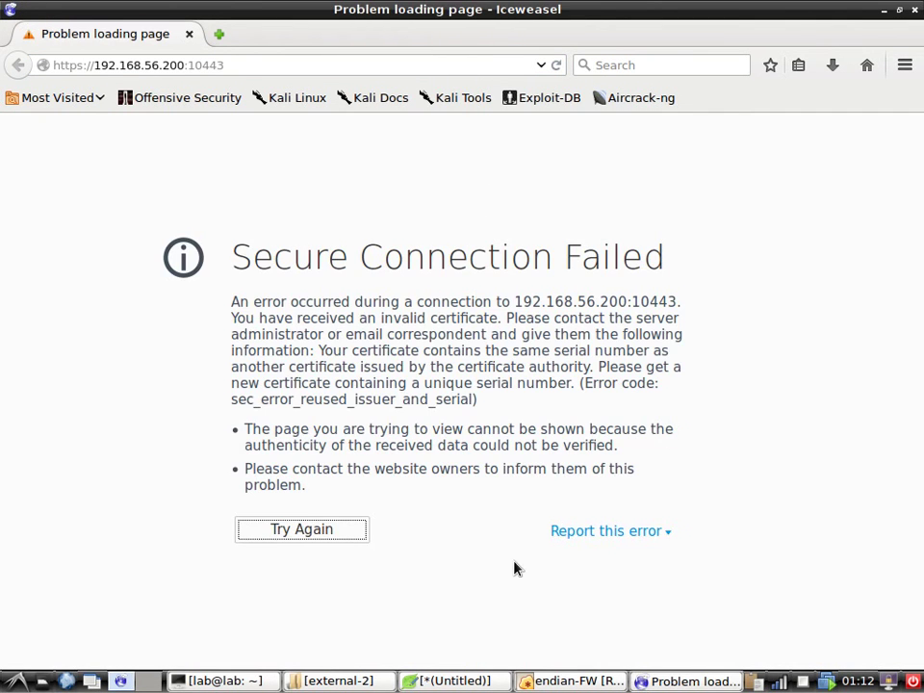
{"action": "left_click", "coordinate": [915, 9]}
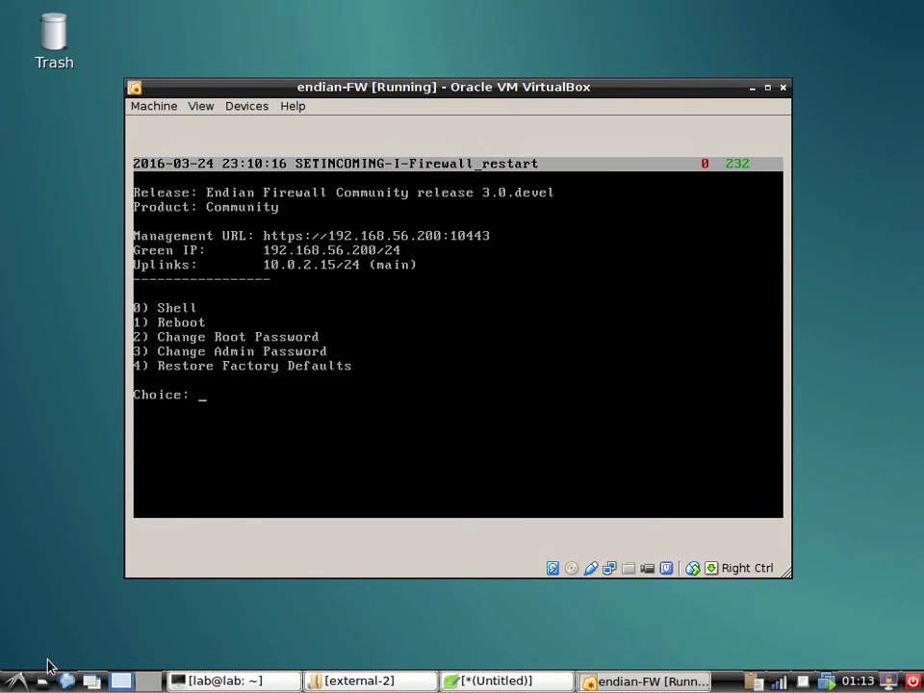
{"action": "left_click", "coordinate": [14, 681]}
{"action": "mouse_move", "coordinate": [113, 510]}
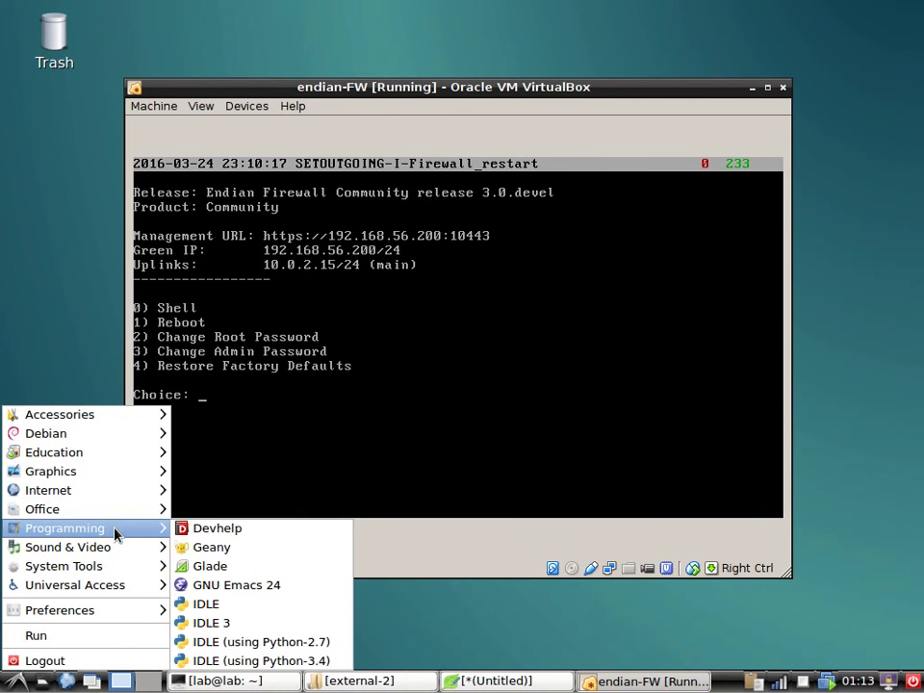
{"action": "left_click", "coordinate": [231, 490]}
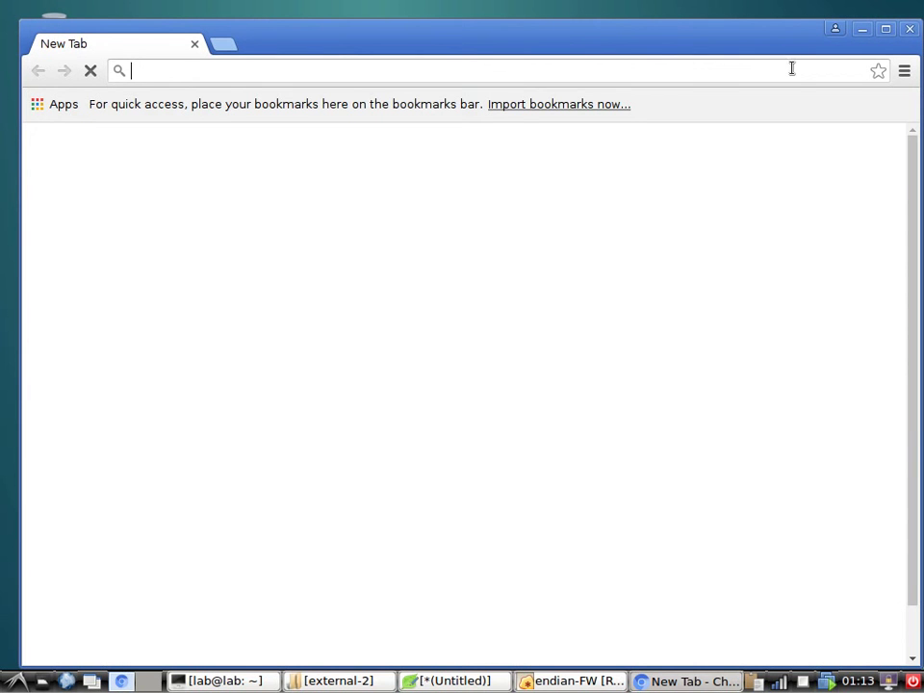
{"action": "right_click", "coordinate": [681, 74]}
{"action": "left_click", "coordinate": [743, 189]}
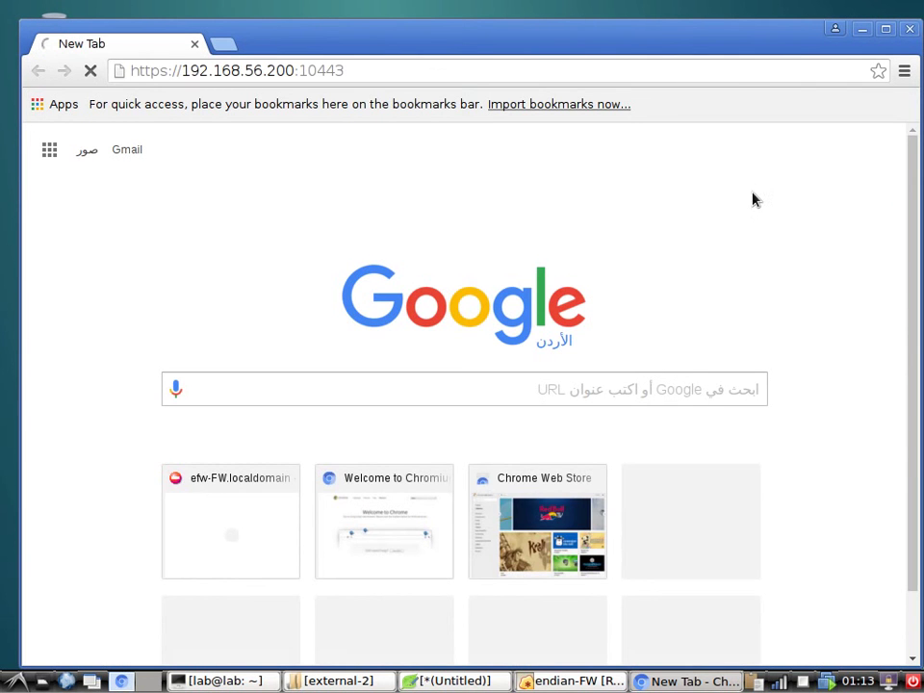
{"action": "mouse_move", "coordinate": [784, 30]}
{"action": "left_mouse_down"}
{"action": "mouse_move", "coordinate": [772, 28]}
{"action": "mouse_move", "coordinate": [775, 18]}
{"action": "left_mouse_up"}
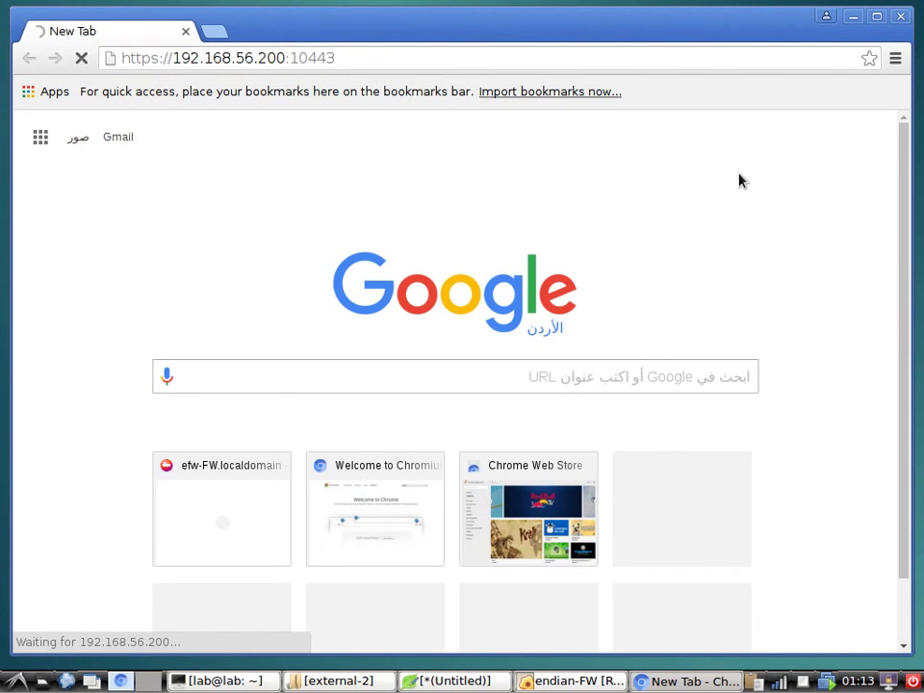
{"action": "left_click", "coordinate": [82, 60]}
{"action": "left_click", "coordinate": [367, 57]}
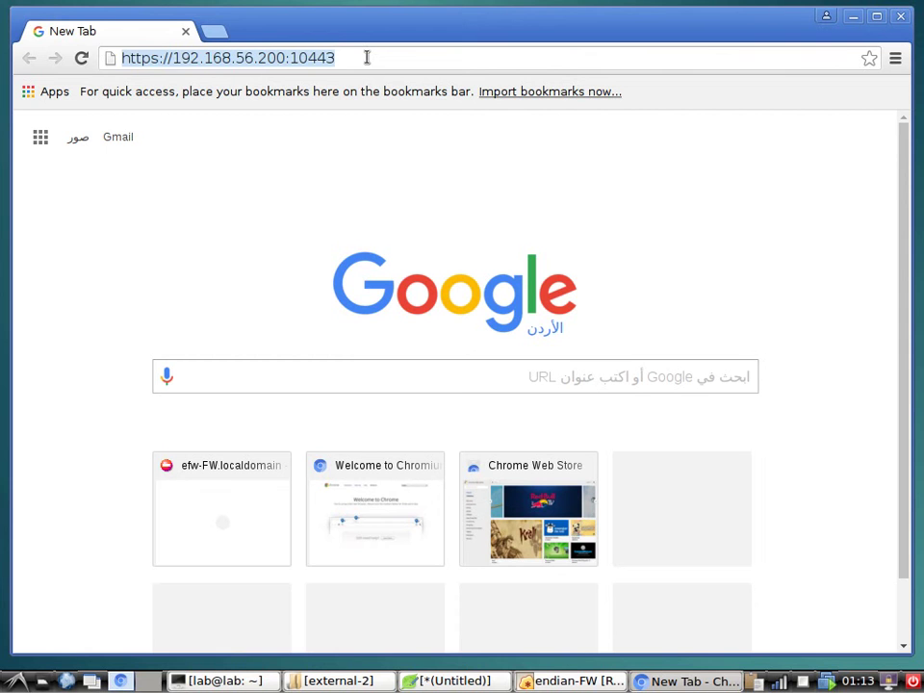
{"action": "key", "text": "Return"}
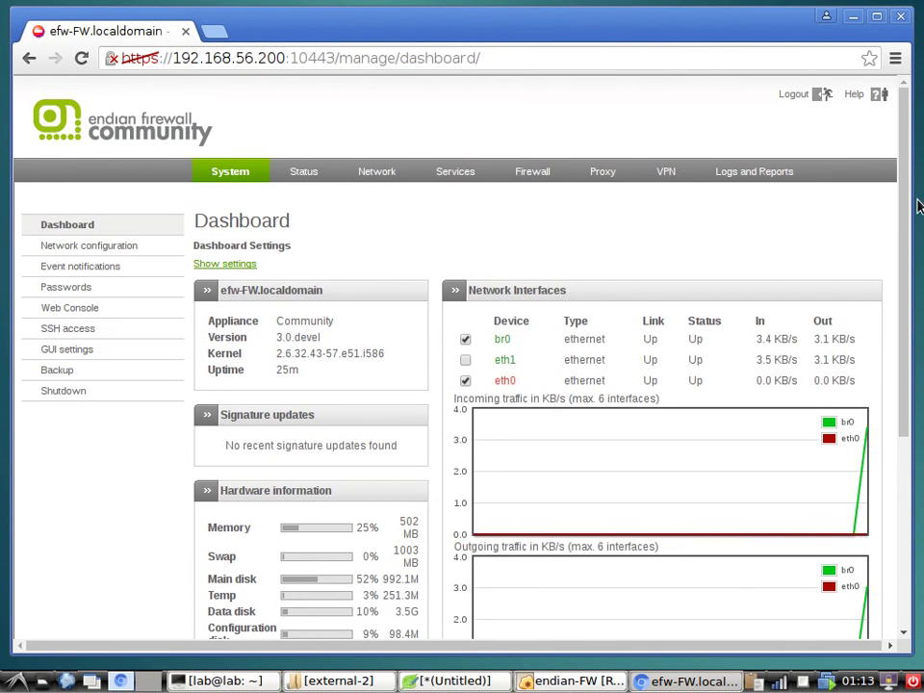
Review the dashboard's network interfaces, traffic graphs, hardware information, services and uplinks
{"action": "left_click_drag", "start_coordinate": [905, 205], "coordinate": [916, 174]}
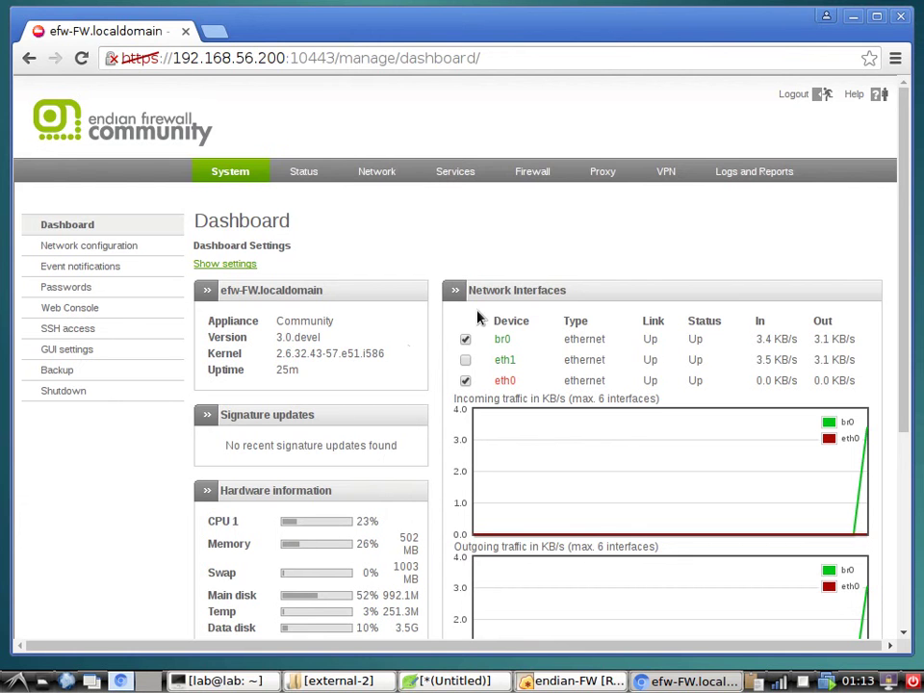
{"action": "scroll", "coordinate": [475, 332], "scroll_direction": "down", "scroll_amount": 1}
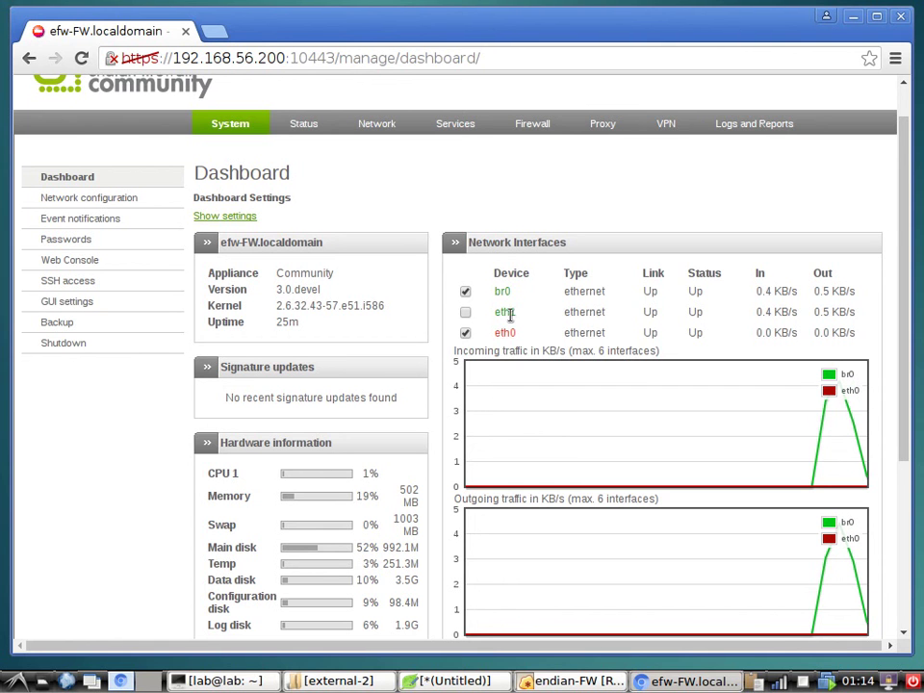
{"action": "scroll", "coordinate": [441, 485], "scroll_direction": "down", "scroll_amount": 1}
{"action": "scroll", "coordinate": [441, 485], "scroll_direction": "down", "scroll_amount": 2}
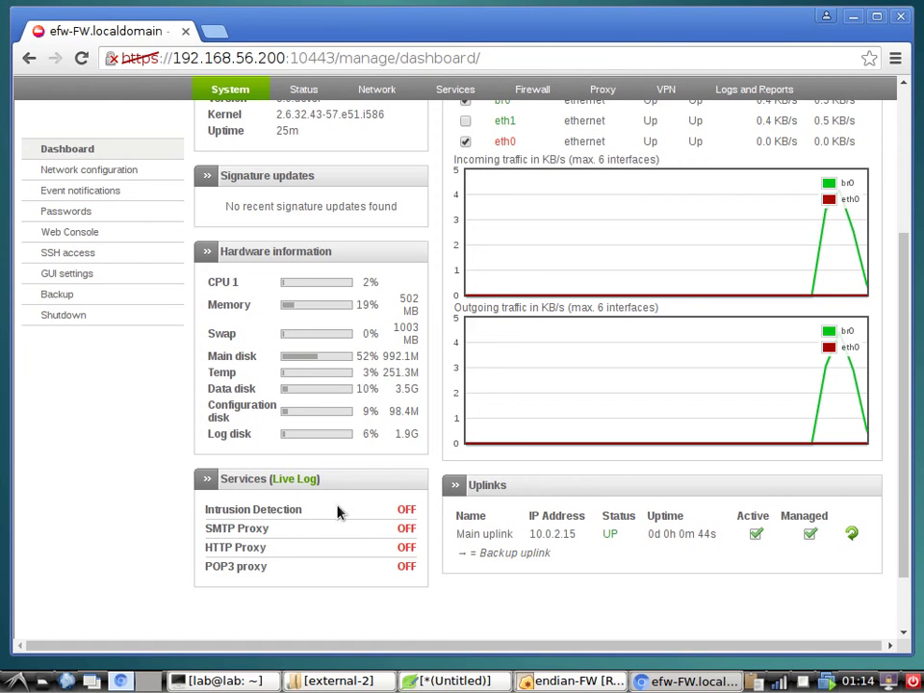
{"action": "scroll", "coordinate": [310, 536], "scroll_direction": "up", "scroll_amount": 2}
{"action": "scroll", "coordinate": [310, 537], "scroll_direction": "up", "scroll_amount": 1}
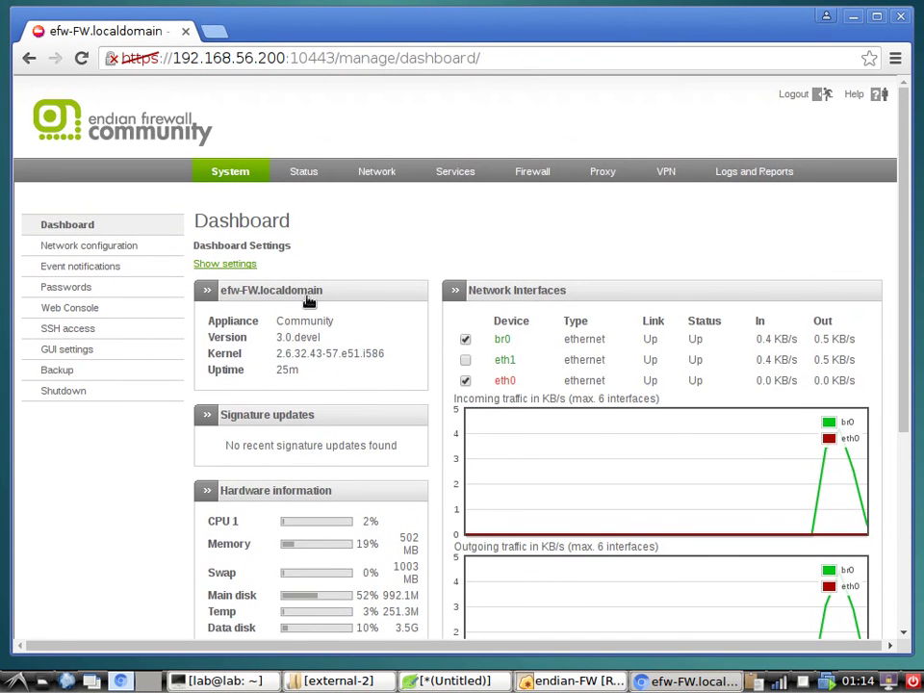
Look through the host configuration, static routing, DHCP server and HTTP proxy configuration pages
{"action": "left_click", "coordinate": [381, 178]}
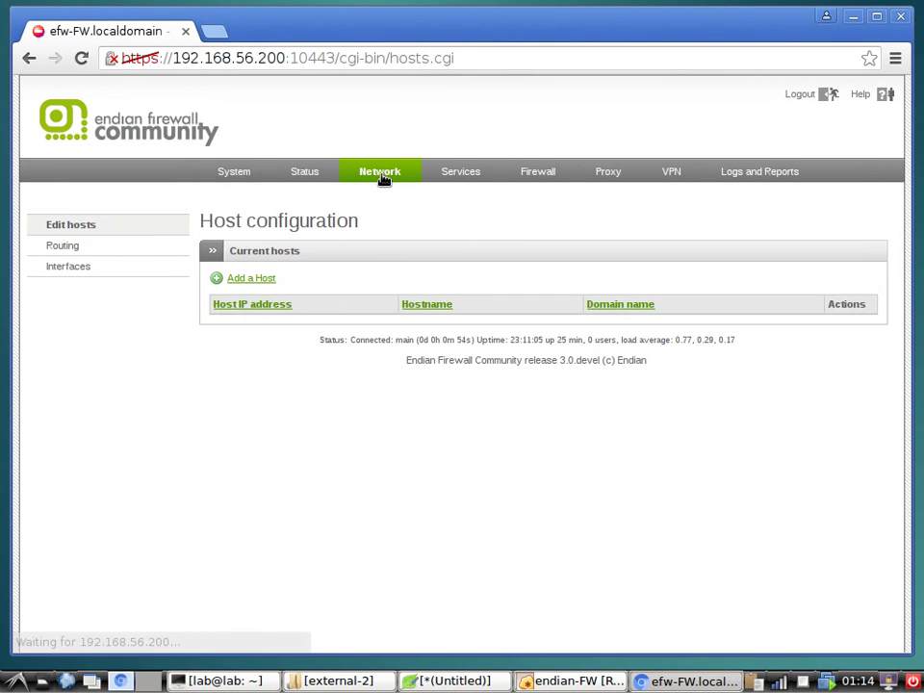
{"action": "left_click", "coordinate": [75, 252]}
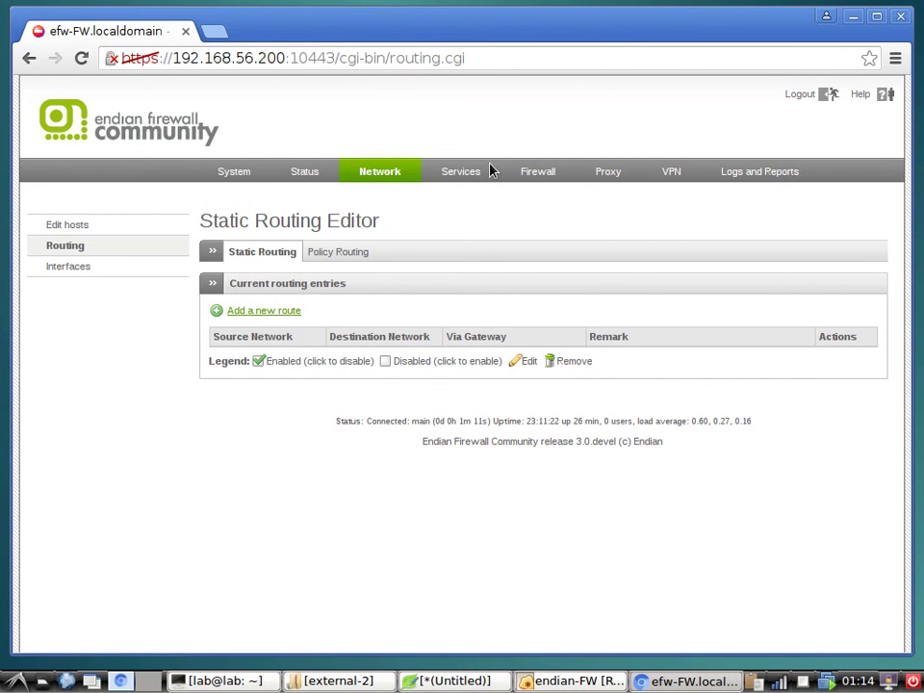
{"action": "left_click", "coordinate": [469, 175]}
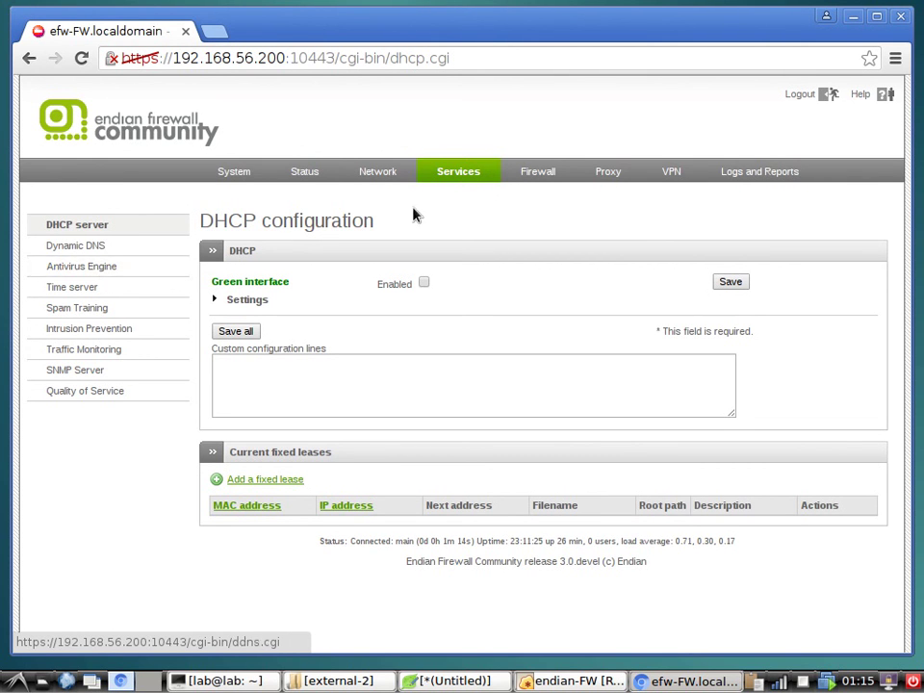
{"action": "left_click", "coordinate": [611, 176]}
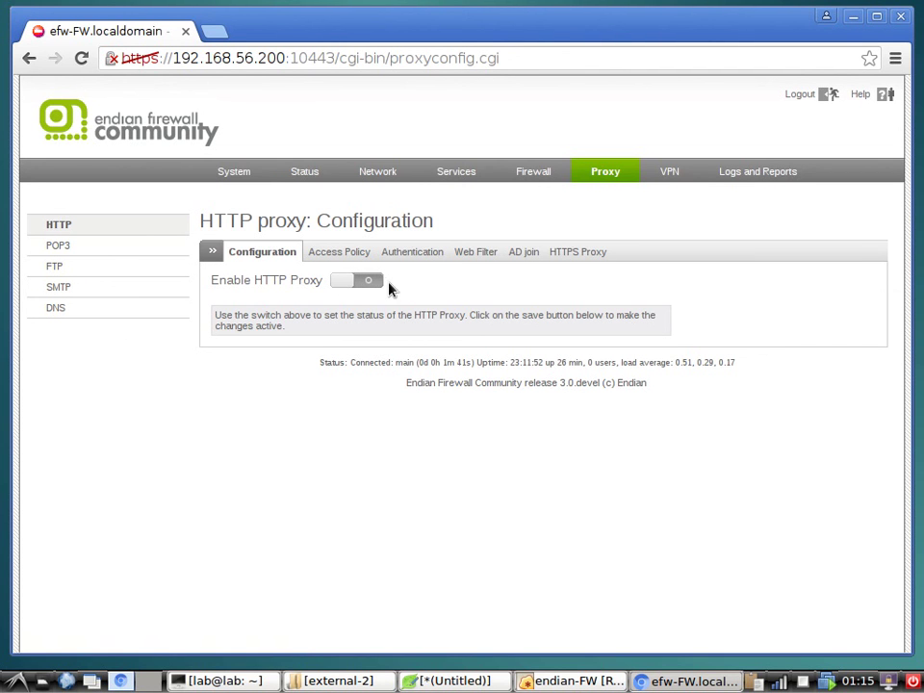
Temporarily enable the OpenVPN server to examine its authentication, certificate and network options, and disable it again
{"action": "left_click", "coordinate": [680, 178]}
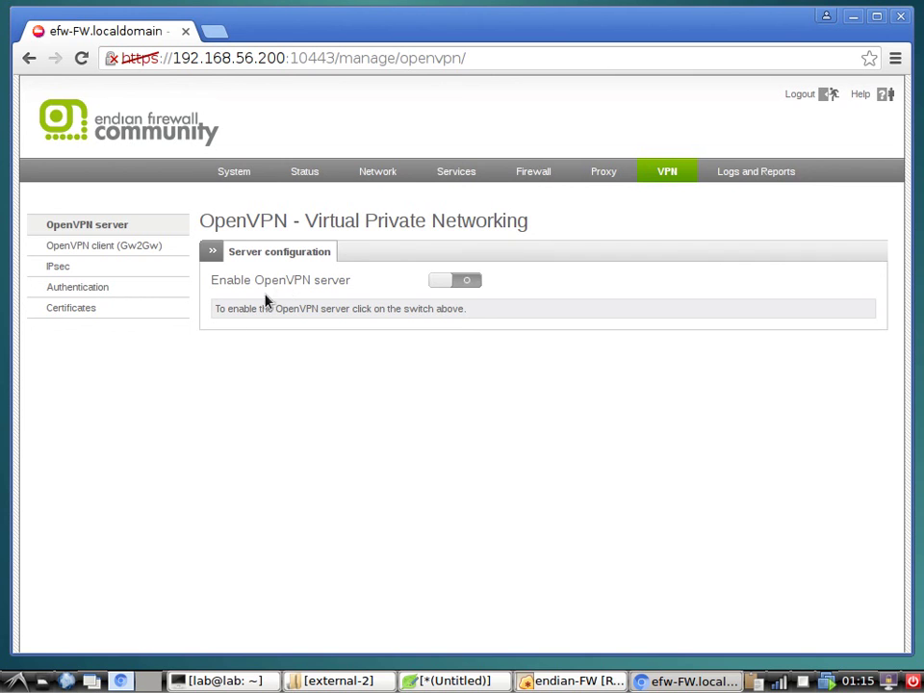
{"action": "left_click", "coordinate": [464, 282]}
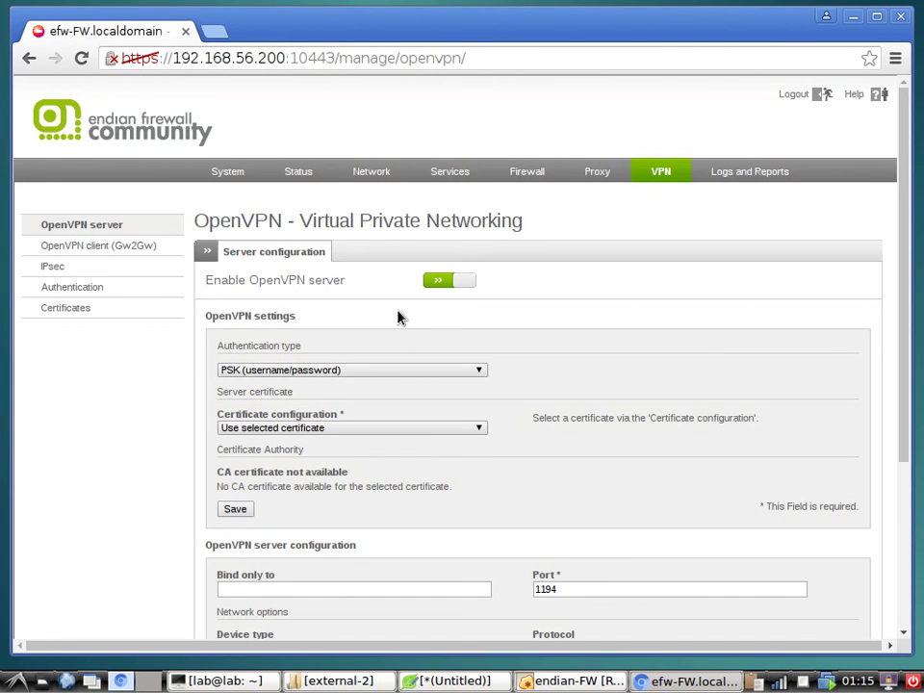
{"action": "scroll", "coordinate": [399, 318], "scroll_direction": "down", "scroll_amount": 1}
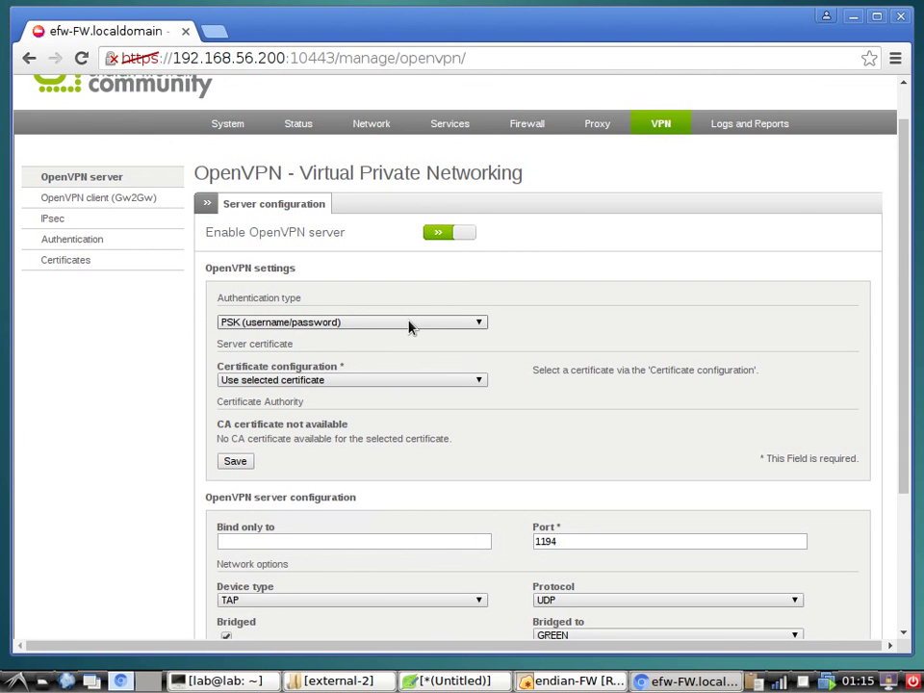
{"action": "scroll", "coordinate": [535, 386], "scroll_direction": "down", "scroll_amount": 2}
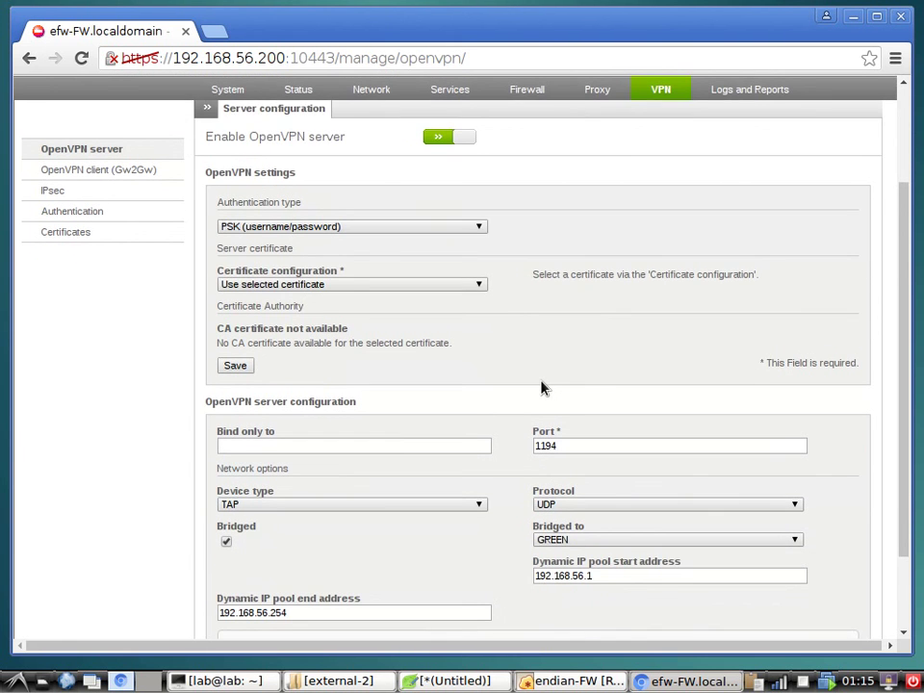
{"action": "scroll", "coordinate": [541, 387], "scroll_direction": "down", "scroll_amount": 1}
{"action": "scroll", "coordinate": [551, 393], "scroll_direction": "down", "scroll_amount": 1}
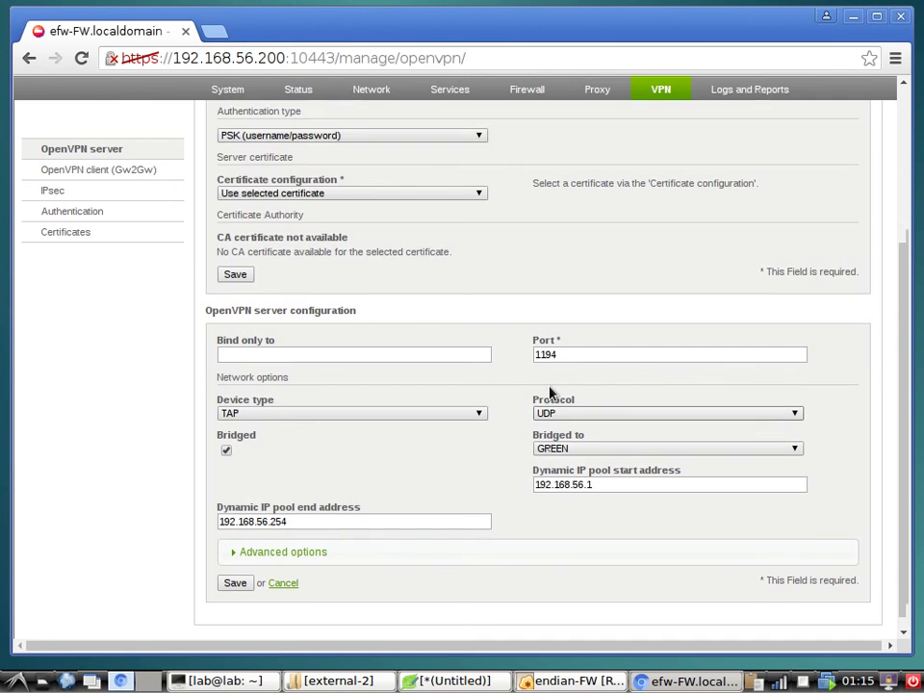
{"action": "scroll", "coordinate": [552, 395], "scroll_direction": "up", "scroll_amount": 5}
{"action": "left_click", "coordinate": [441, 279]}
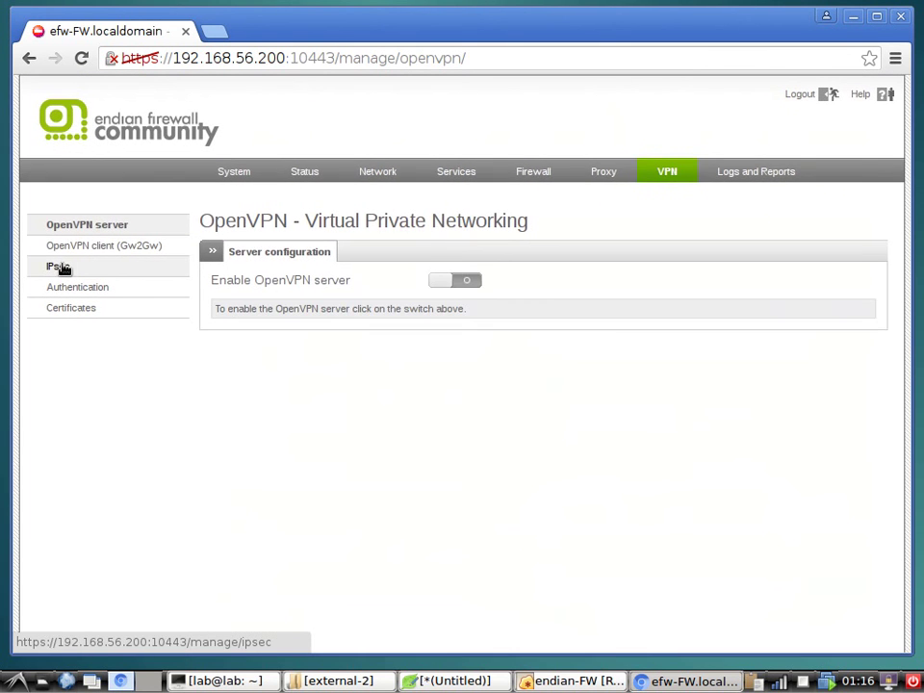
Open the IPsec page of the VPN settings
{"action": "left_click", "coordinate": [67, 272]}
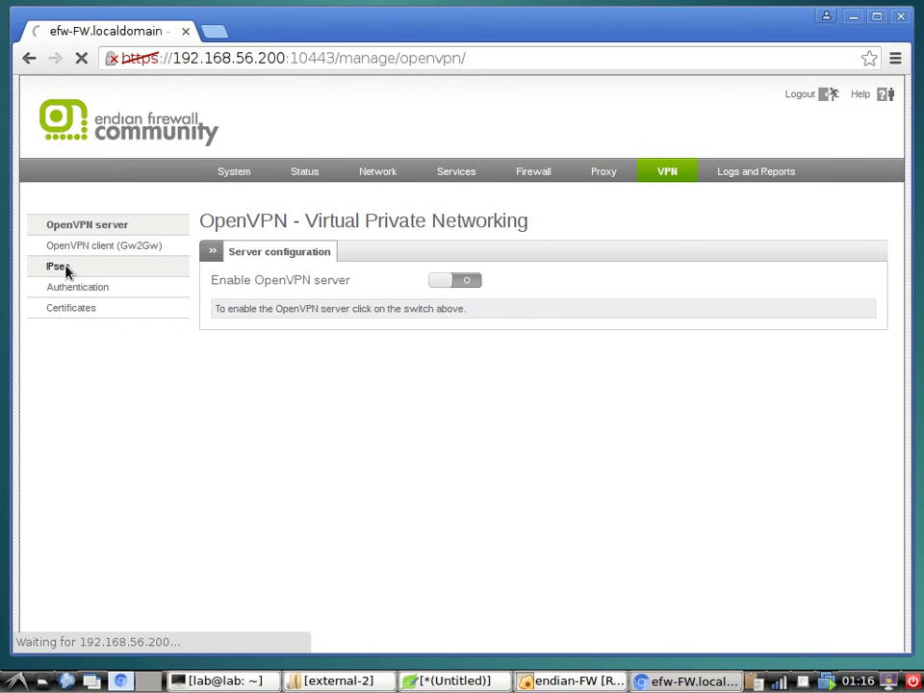